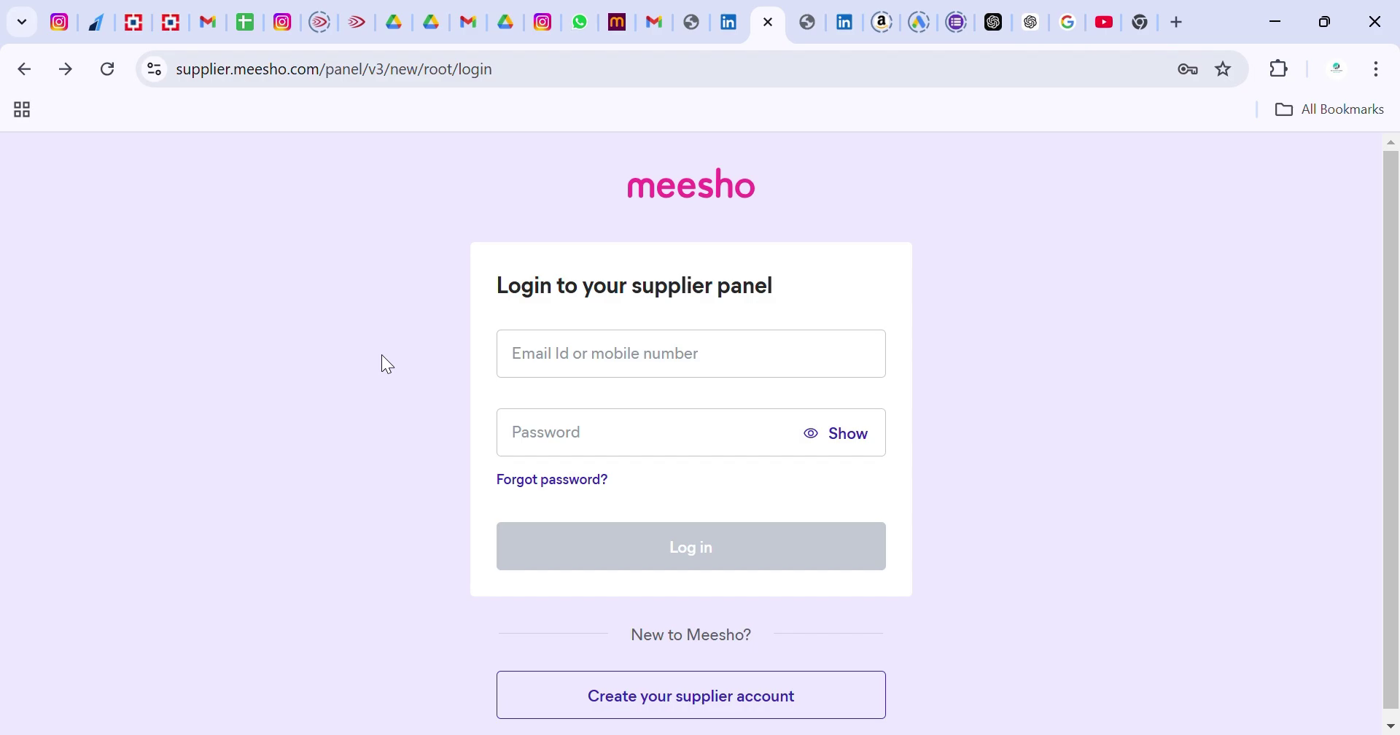
Step: Open the supplier account signup page from 'Create your supplier account'
scroll(382, 355, down, 1)
scroll(356, 415, up, 1)
click(615, 702)
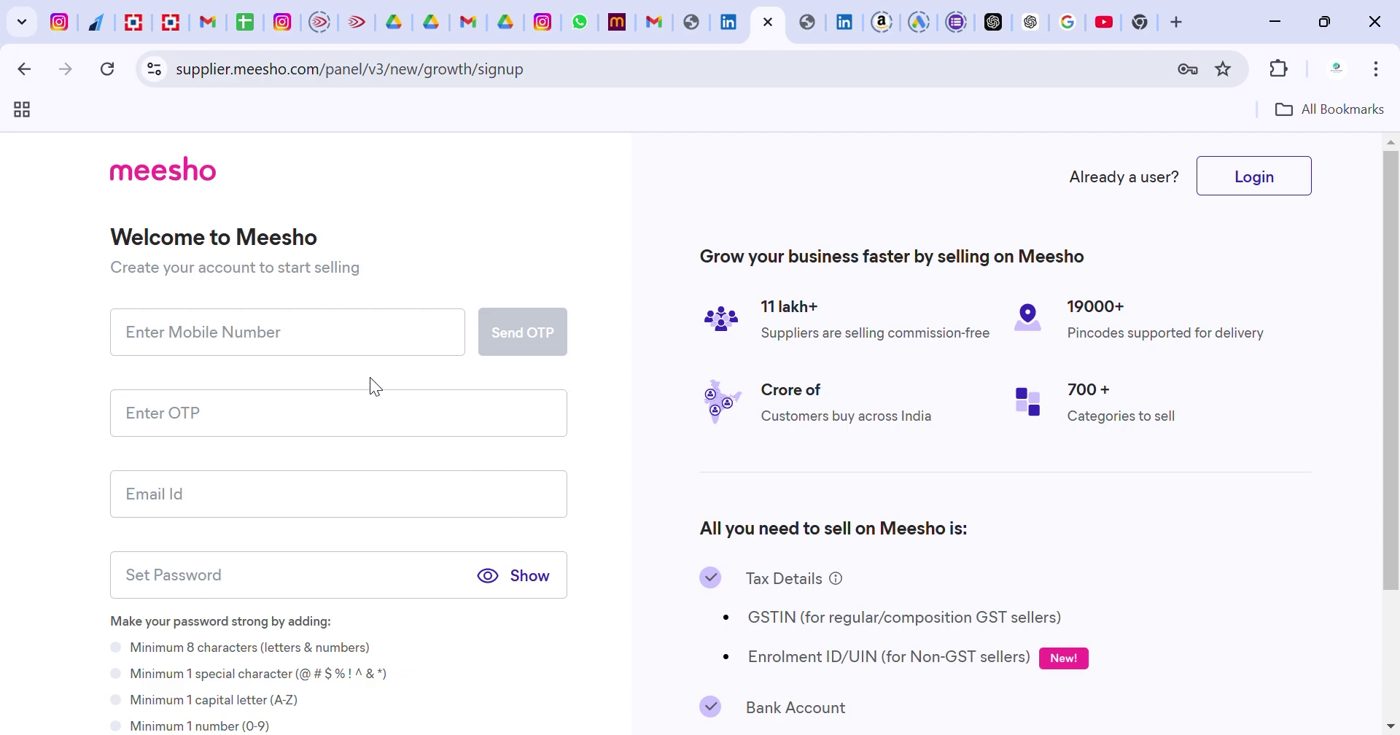
scroll(374, 385, down, 1)
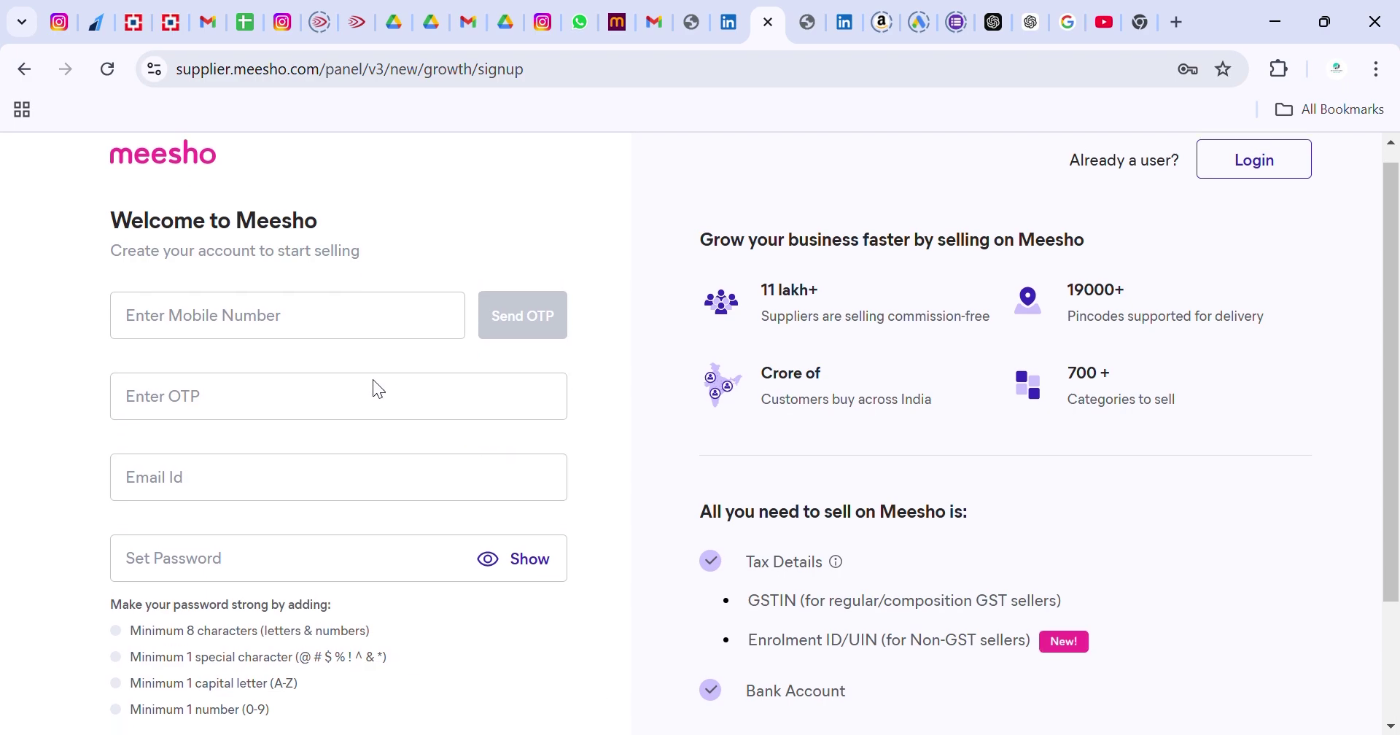
scroll(374, 387, up, 1)
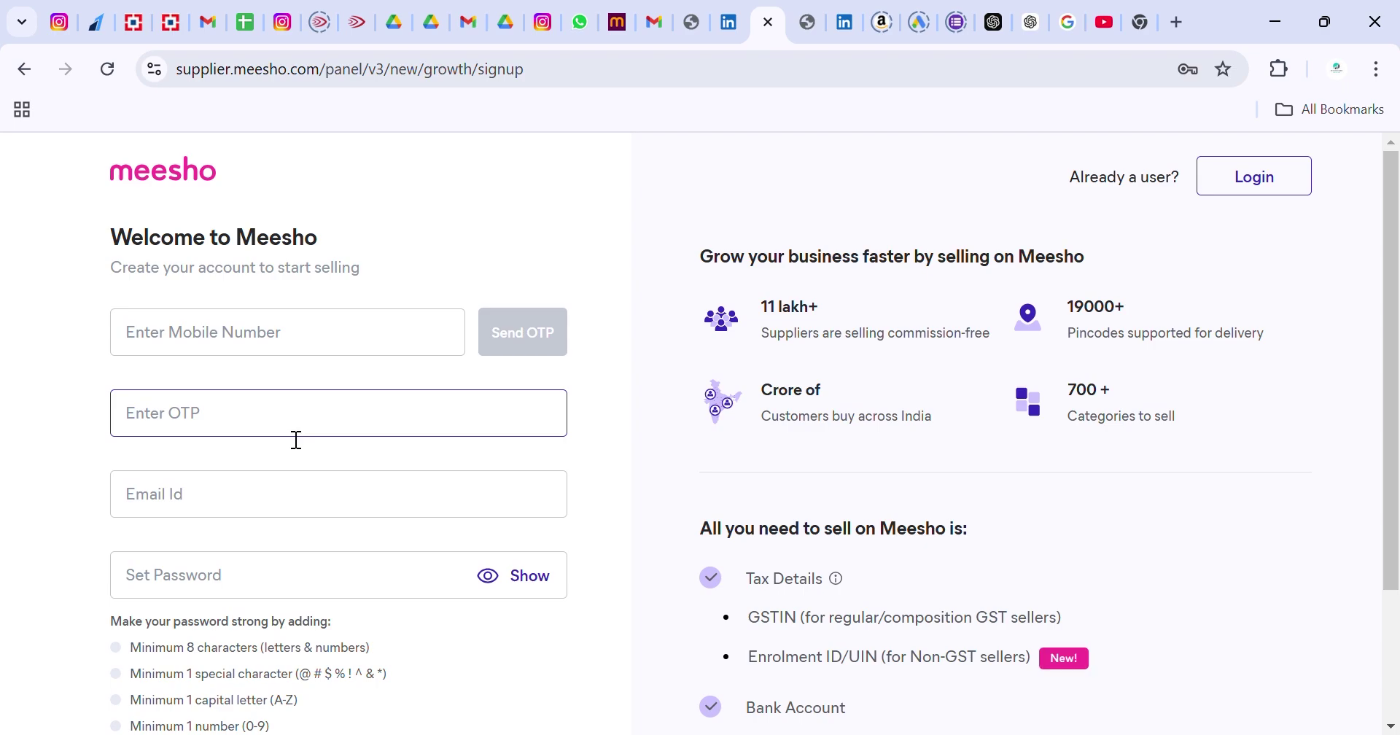
scroll(296, 439, down, 1)
scroll(296, 439, up, 1)
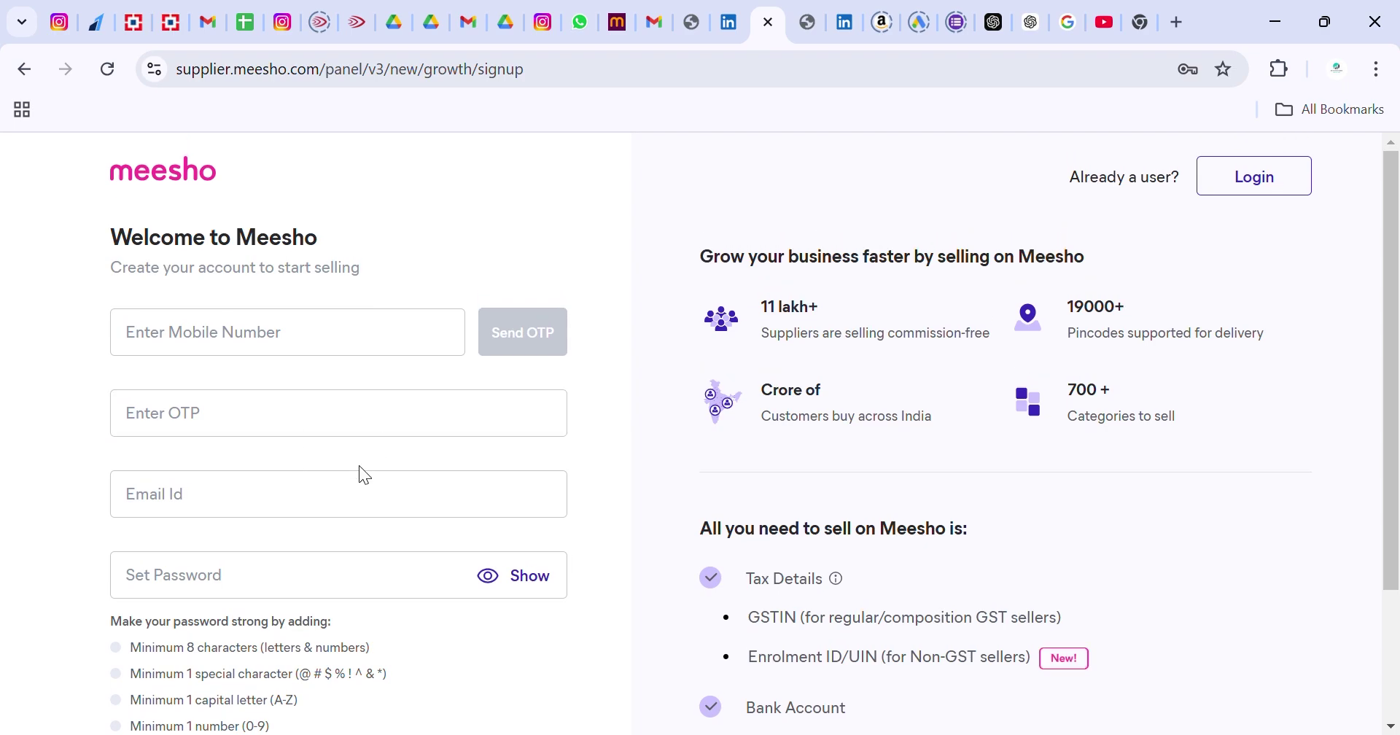
scroll(365, 475, down, 2)
Step: Highlight the 11 lakh suppliers, pincodes supported and customers across India figures
click(289, 315)
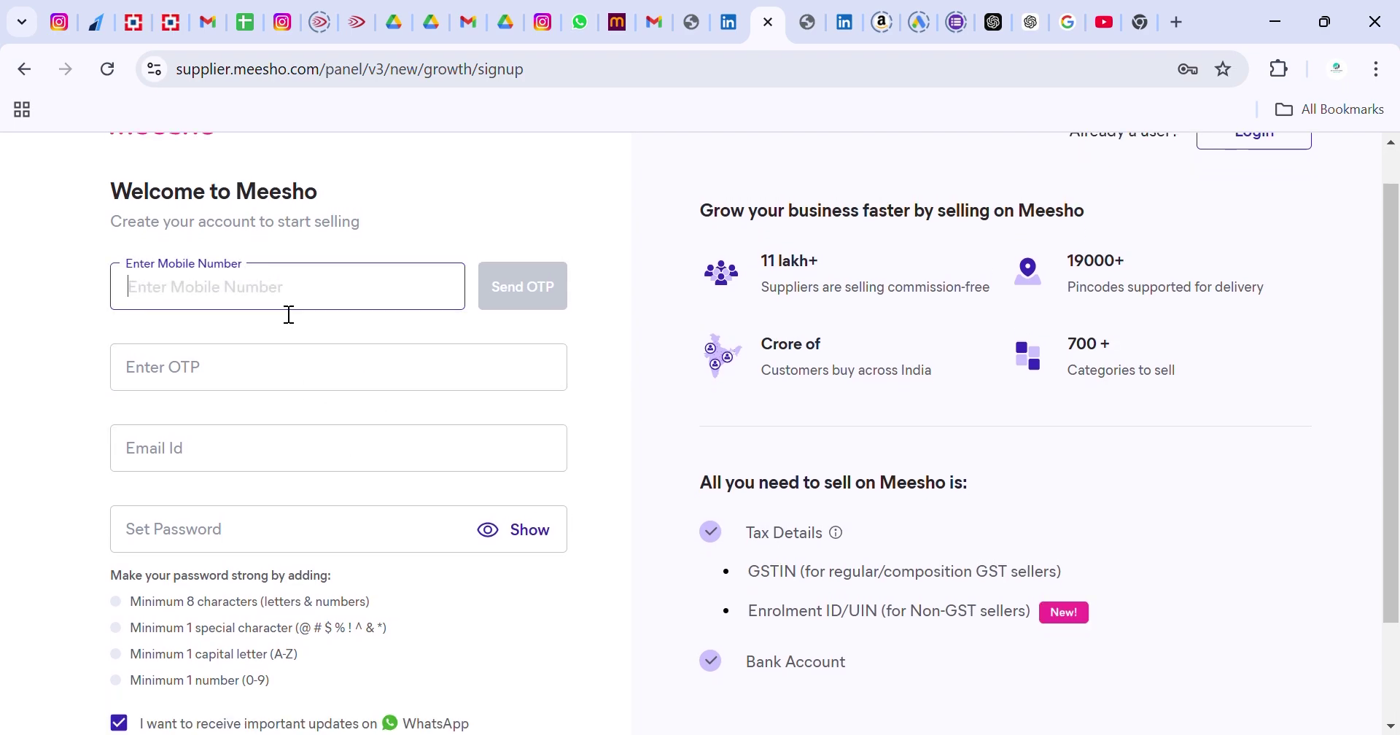
click(742, 261)
scroll(741, 261, down, 1)
drag(778, 247, 805, 238)
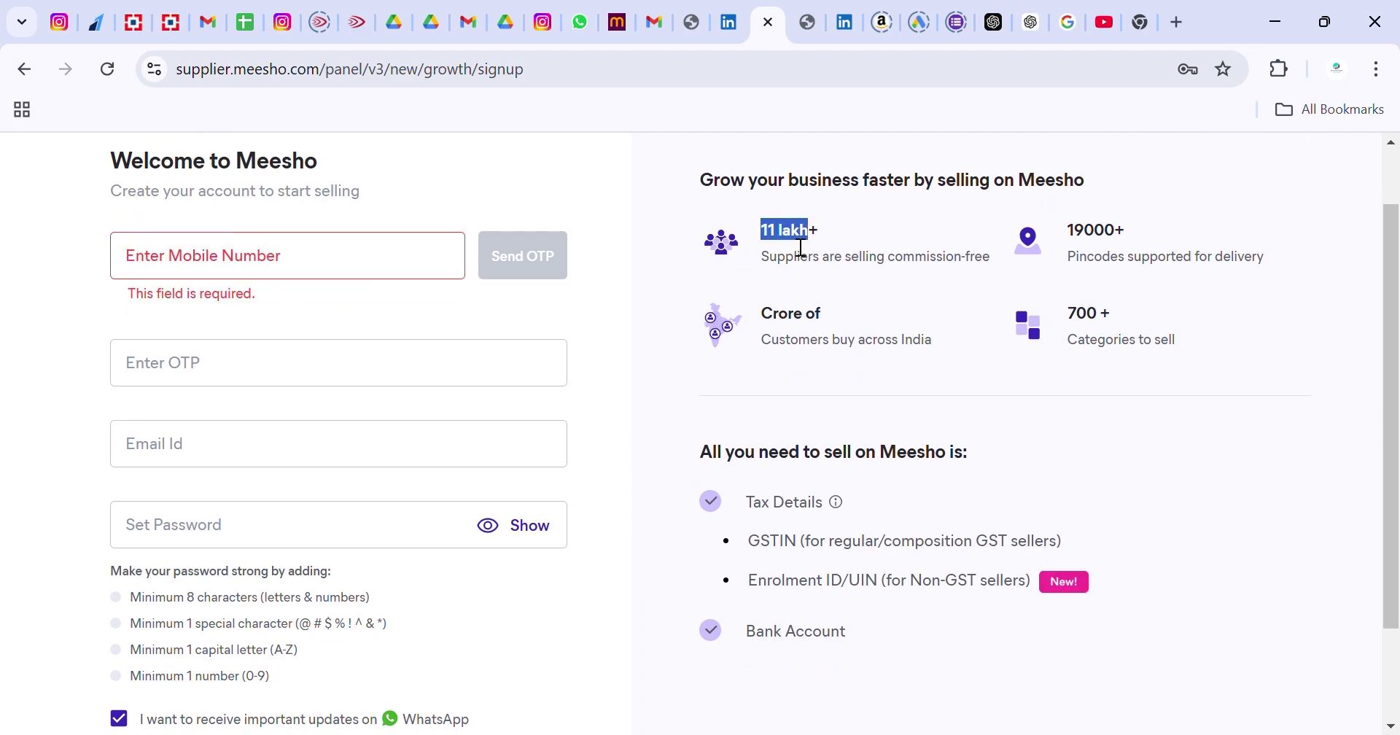
drag(1077, 257, 1172, 258)
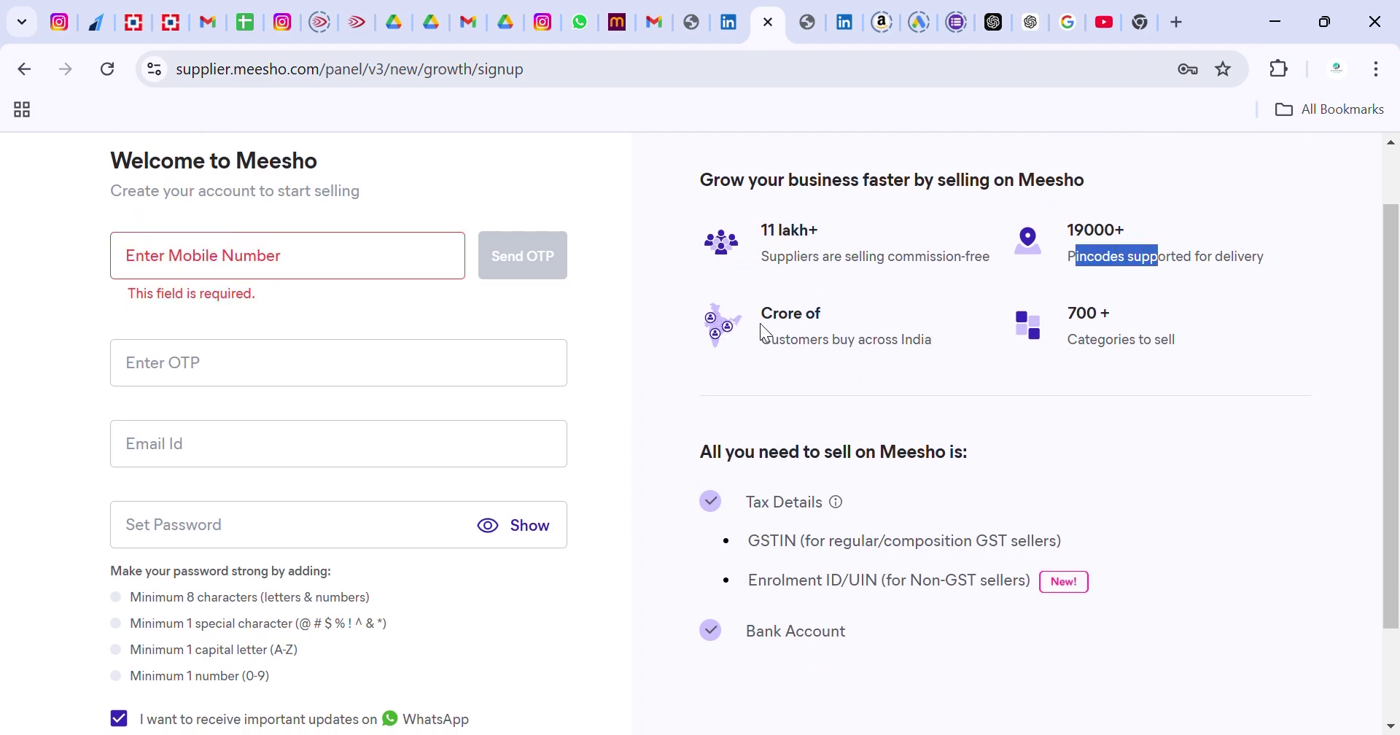
drag(778, 318, 758, 338)
Step: Enter a mobile number and request an OTP, which reports it is already registered
click(320, 260)
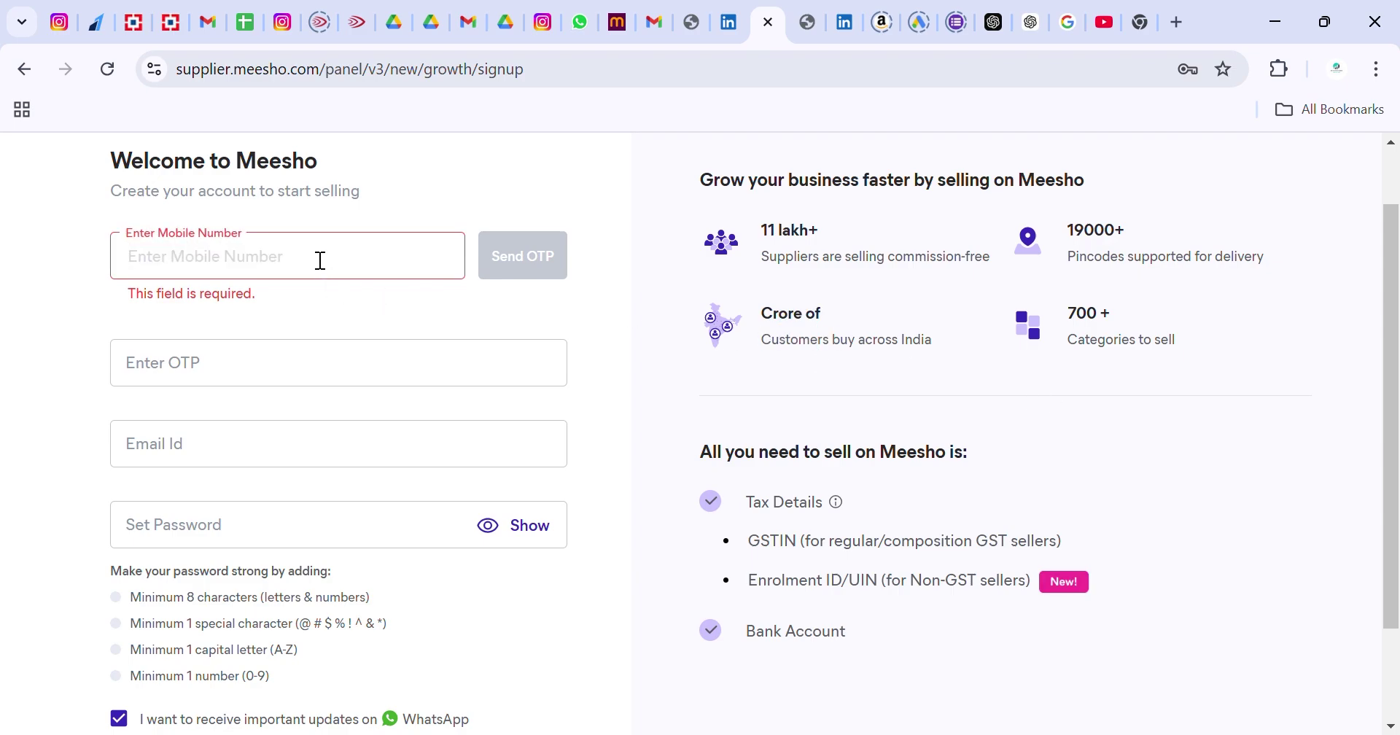
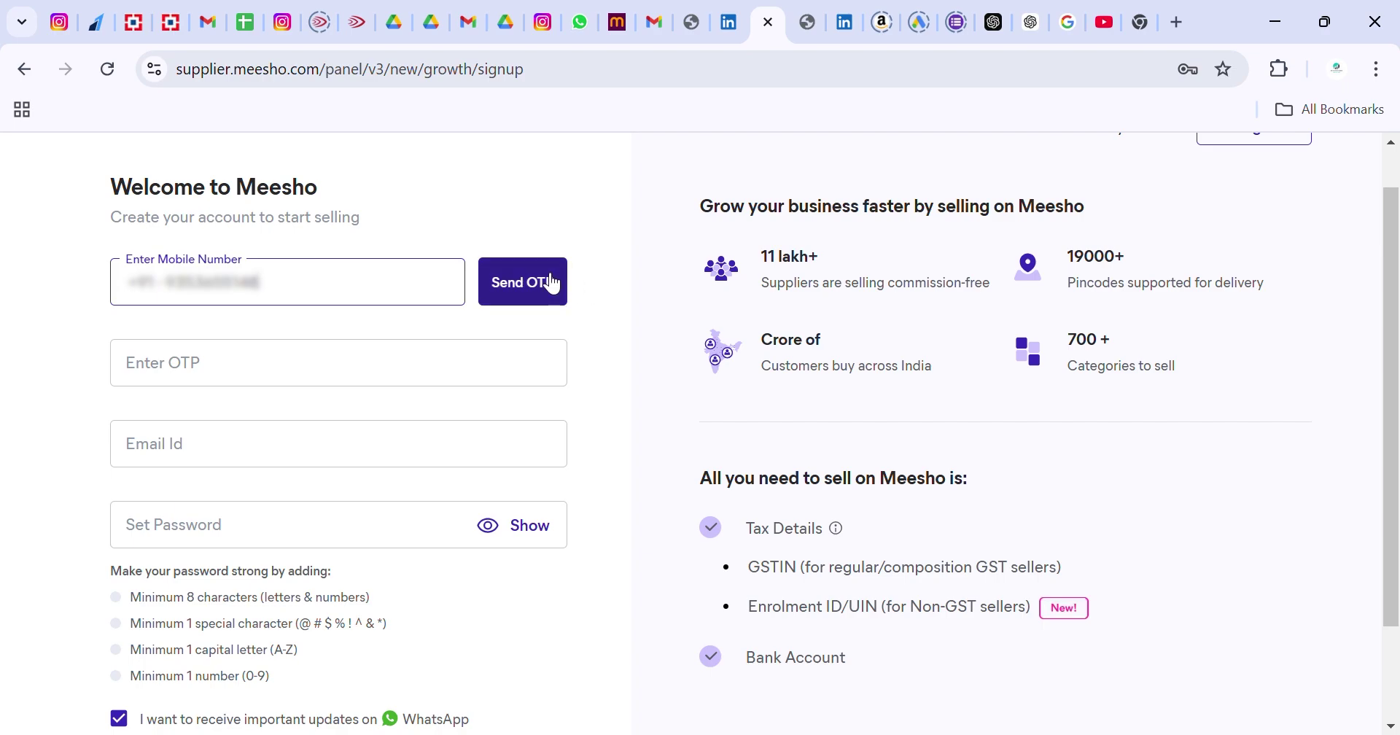
click(546, 277)
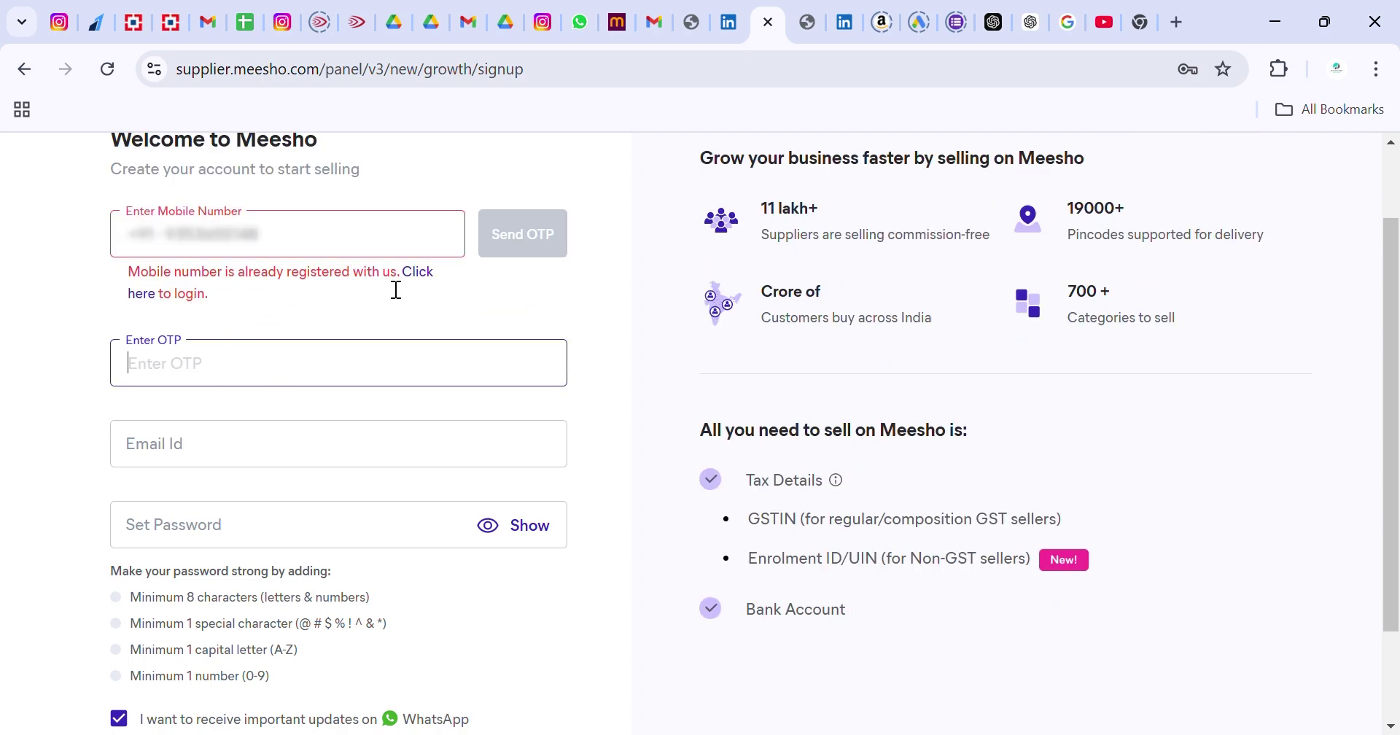
drag(232, 299, 119, 259)
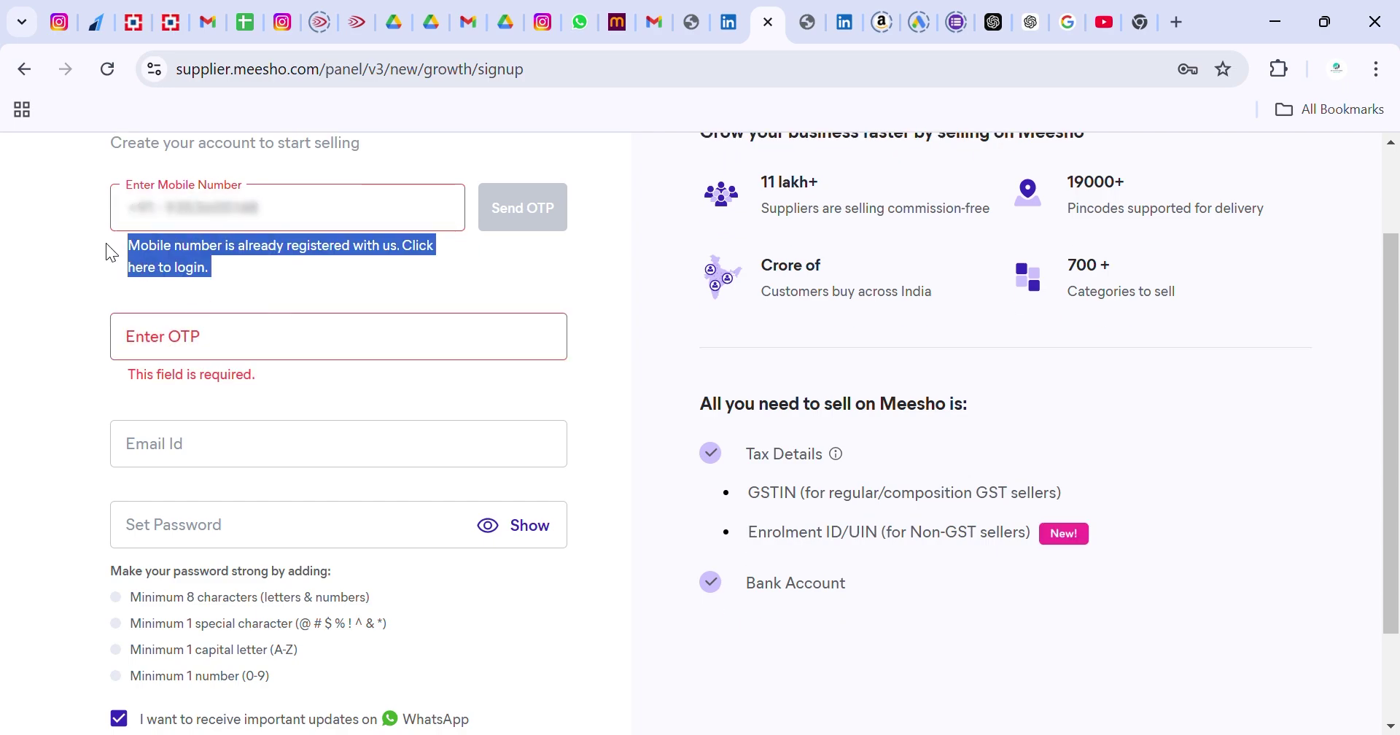
scroll(106, 243, up, 1)
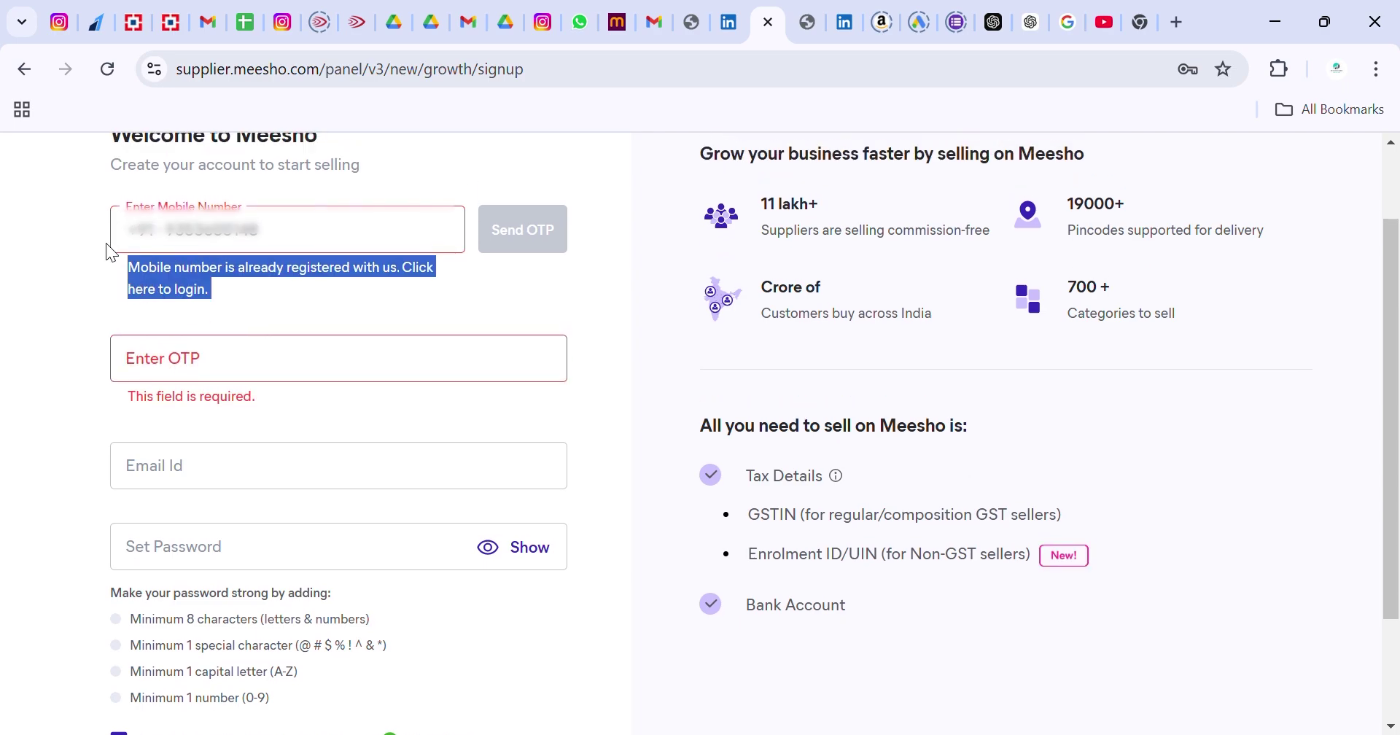
Step: Go to the supplier login page and reopen the signup page
click(331, 317)
click(425, 273)
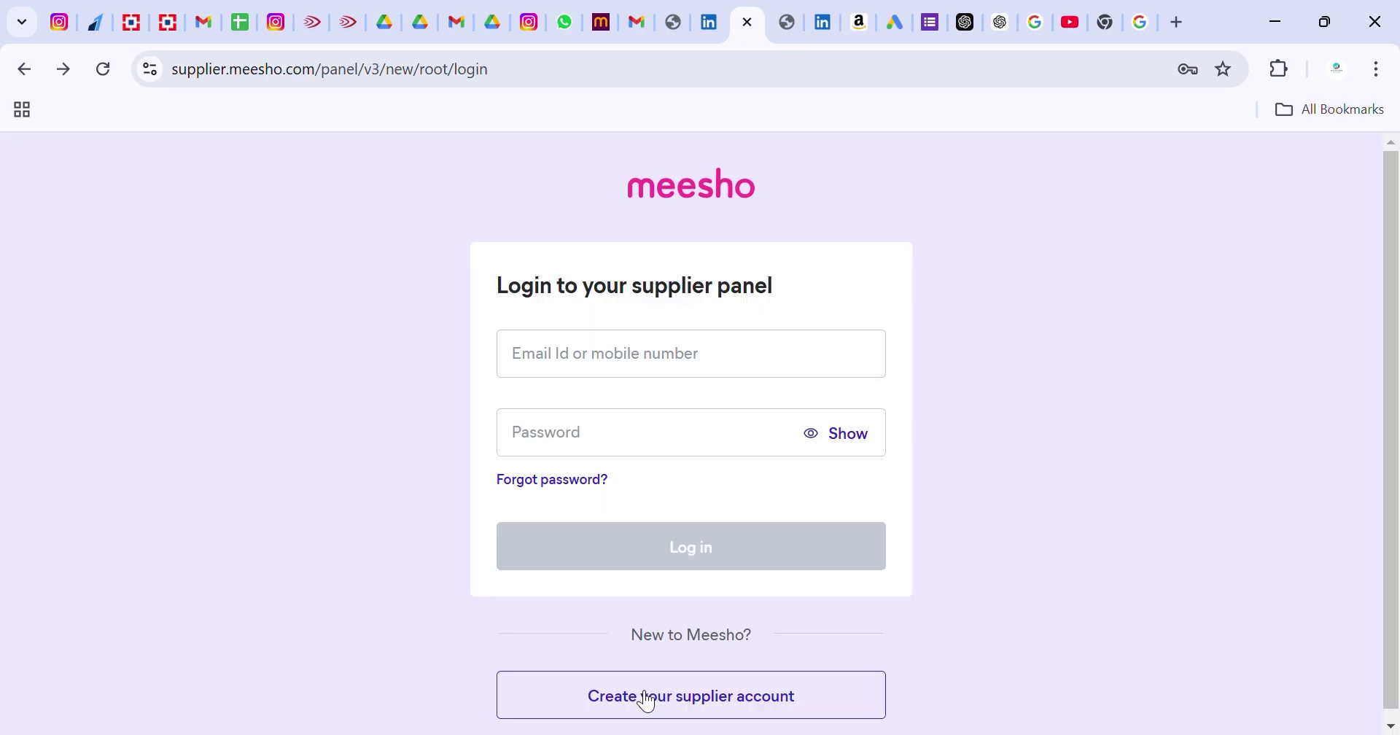
click(647, 701)
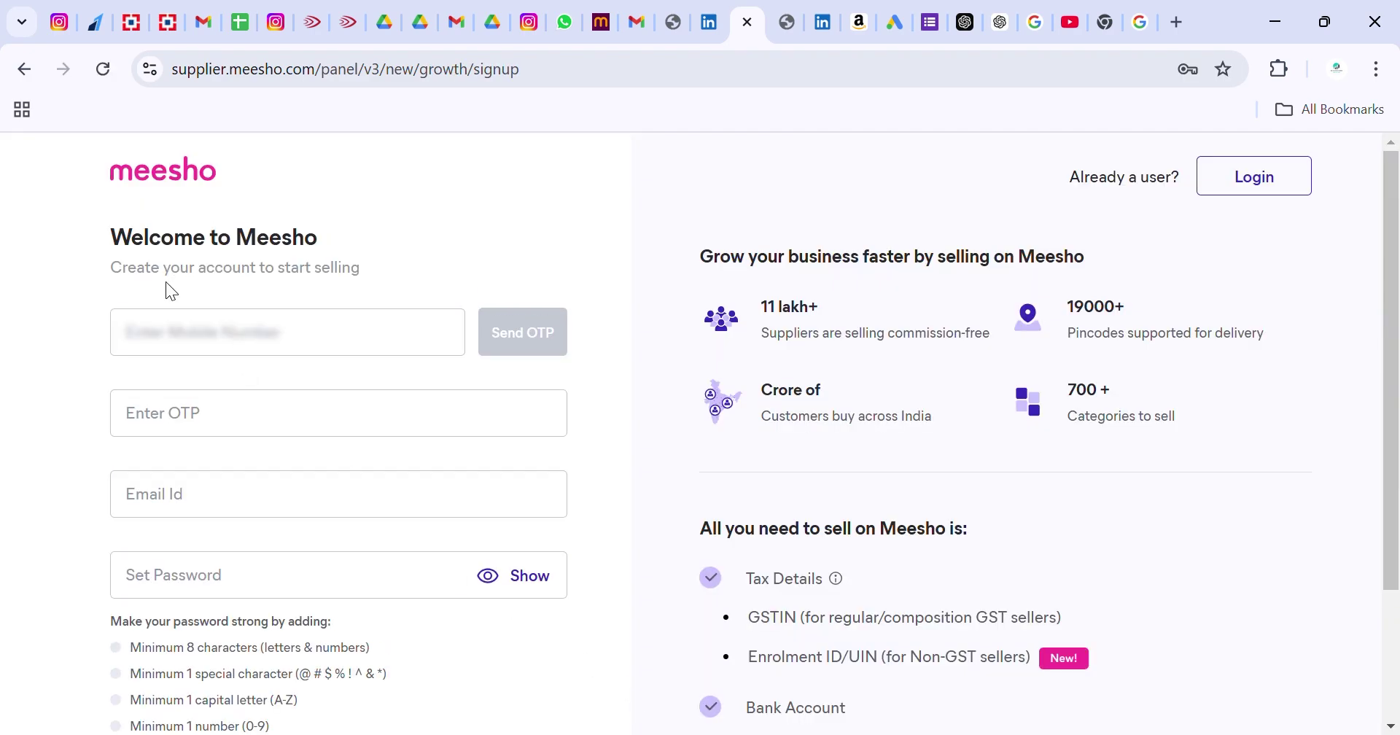
Step: Enter a different mobile number, send the OTP and type the received code
click(195, 335)
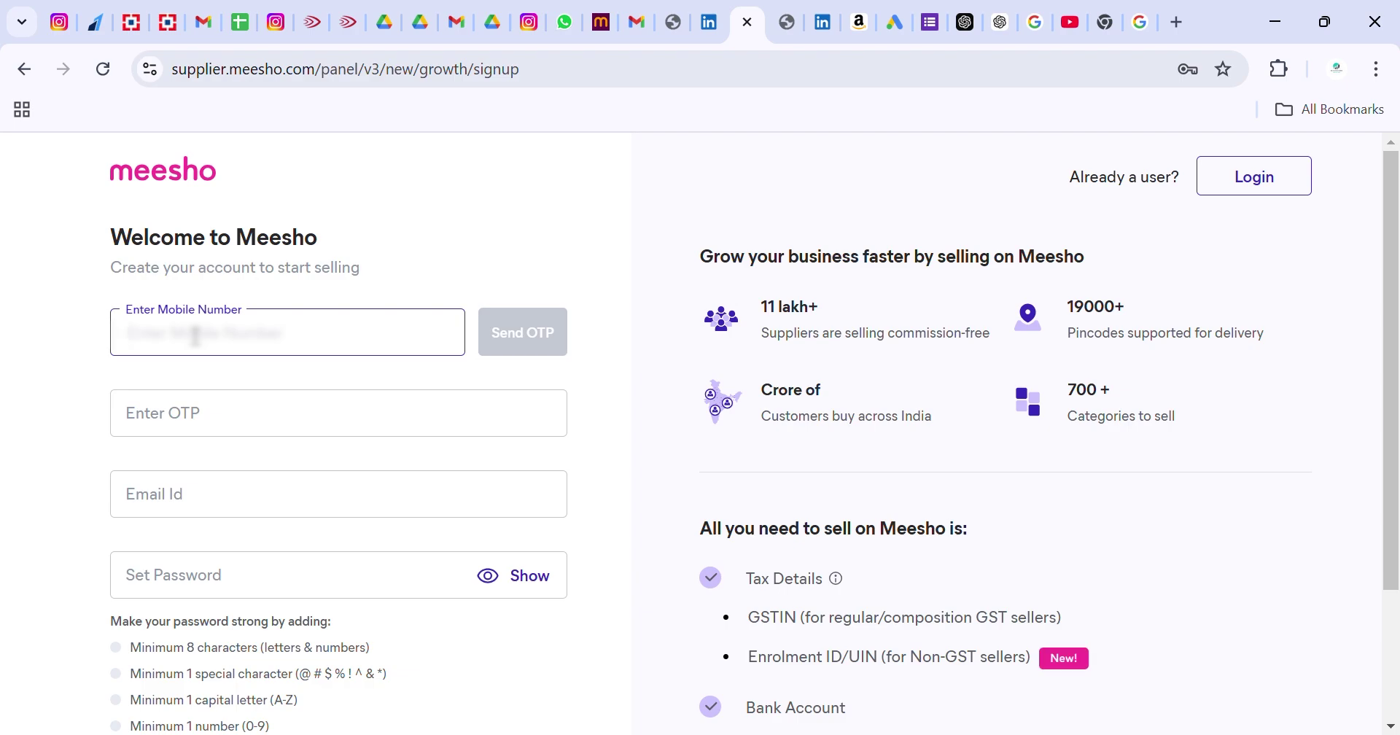
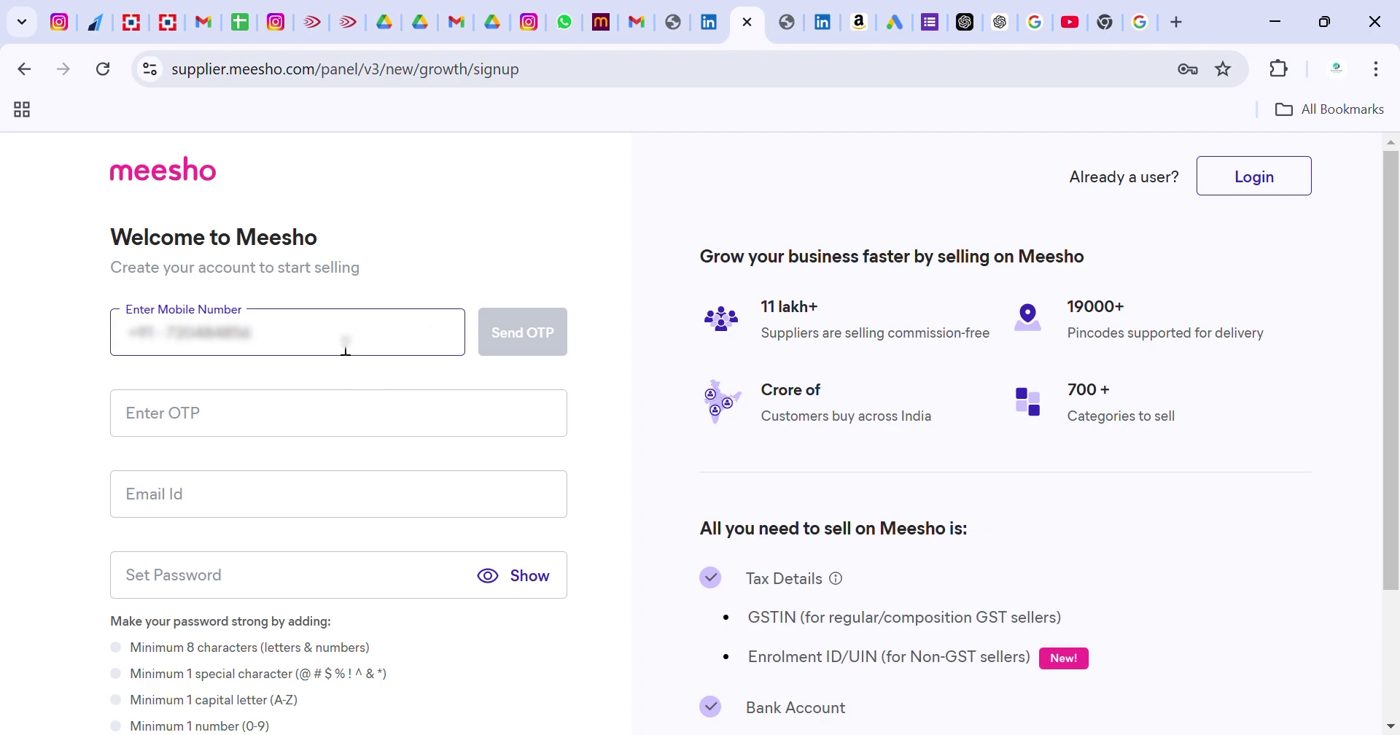
click(325, 427)
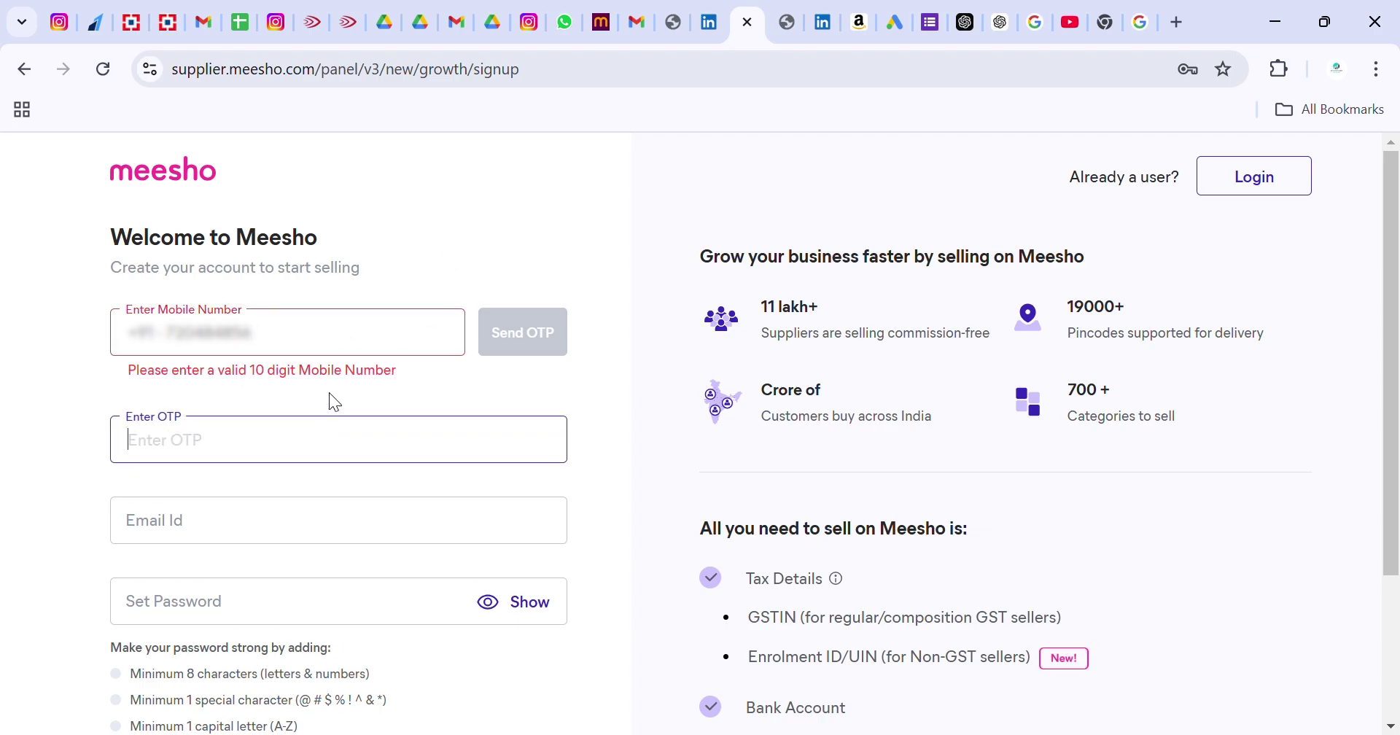
click(399, 331)
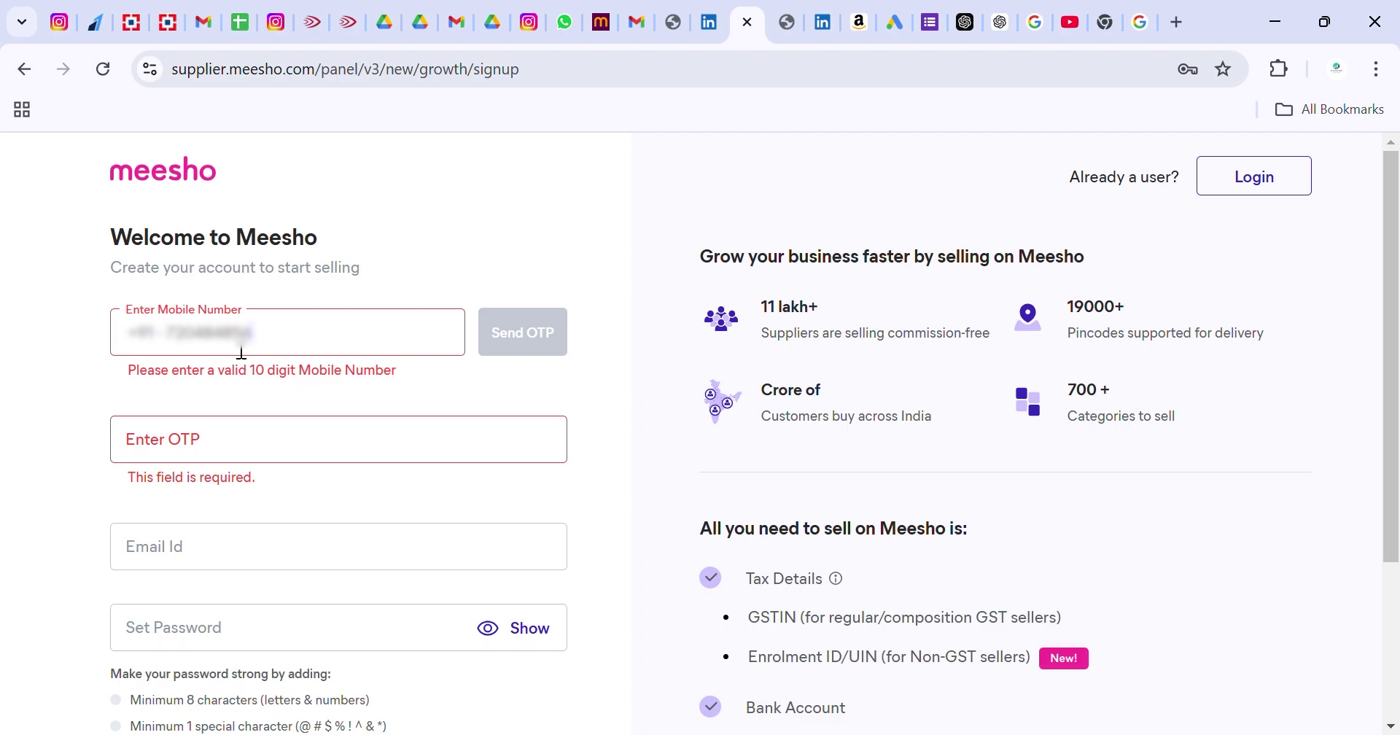
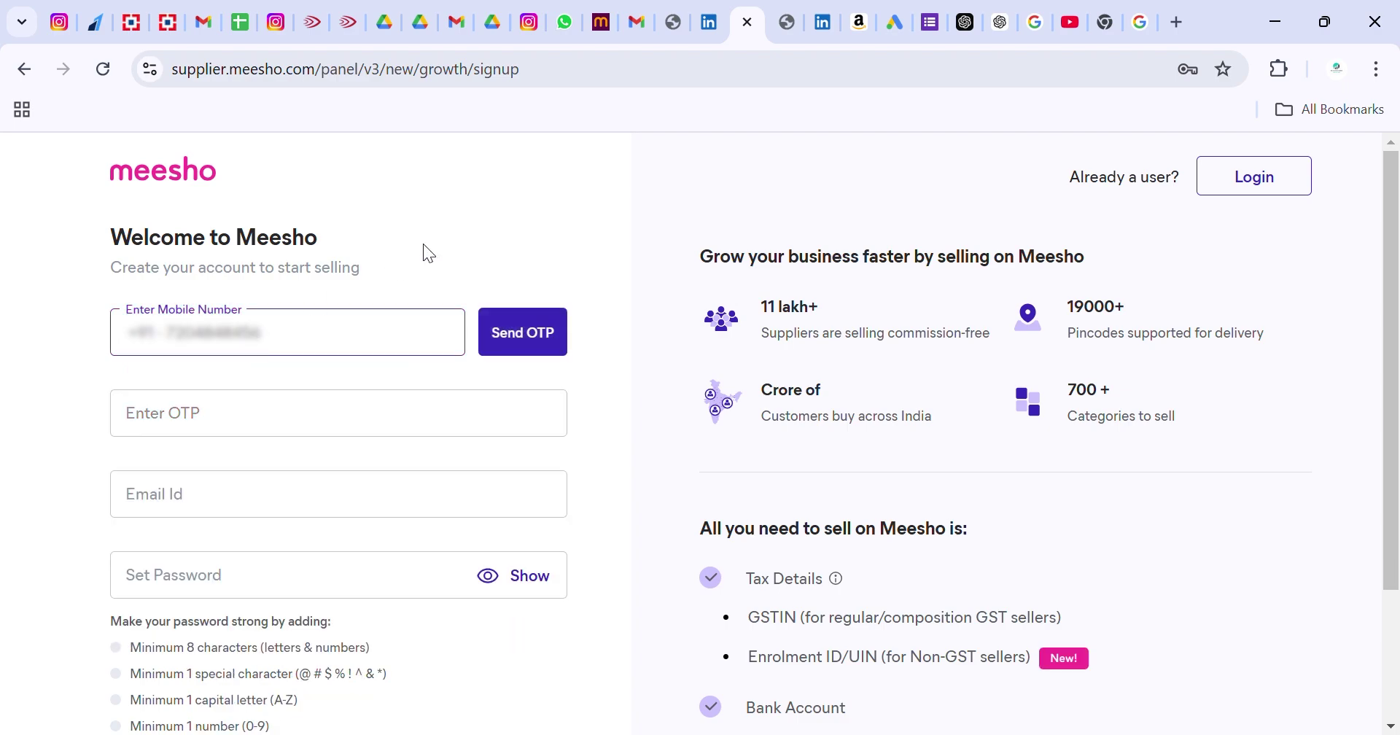
click(506, 318)
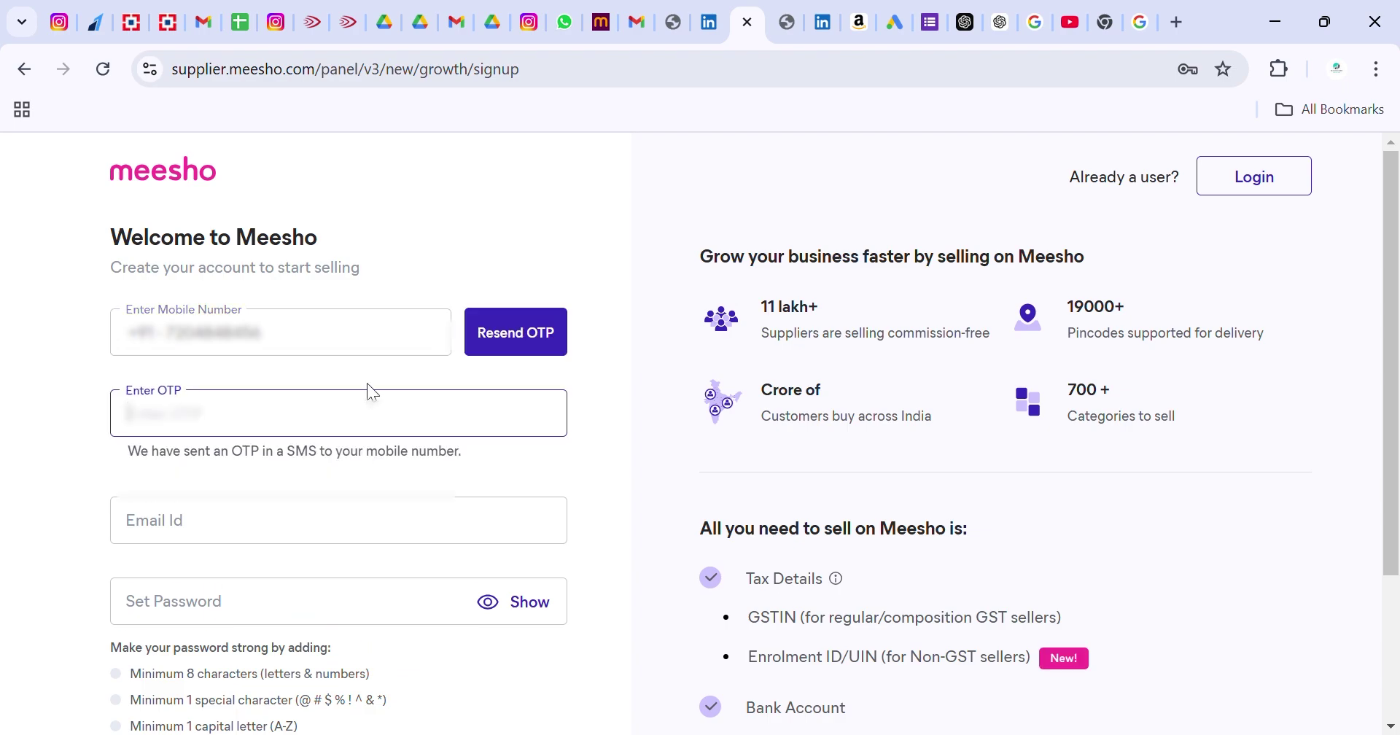
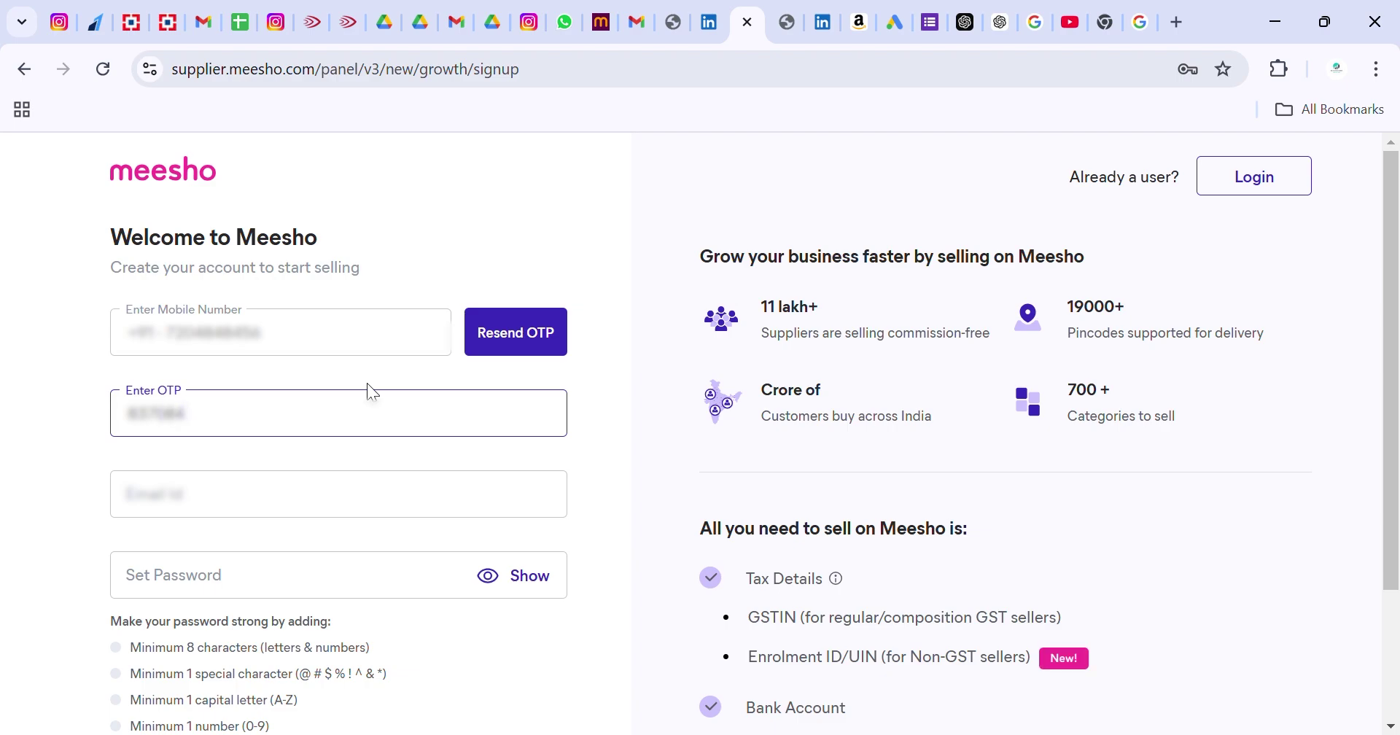
Step: Fill in the seller's e-mail address in the Email Id field
click(335, 511)
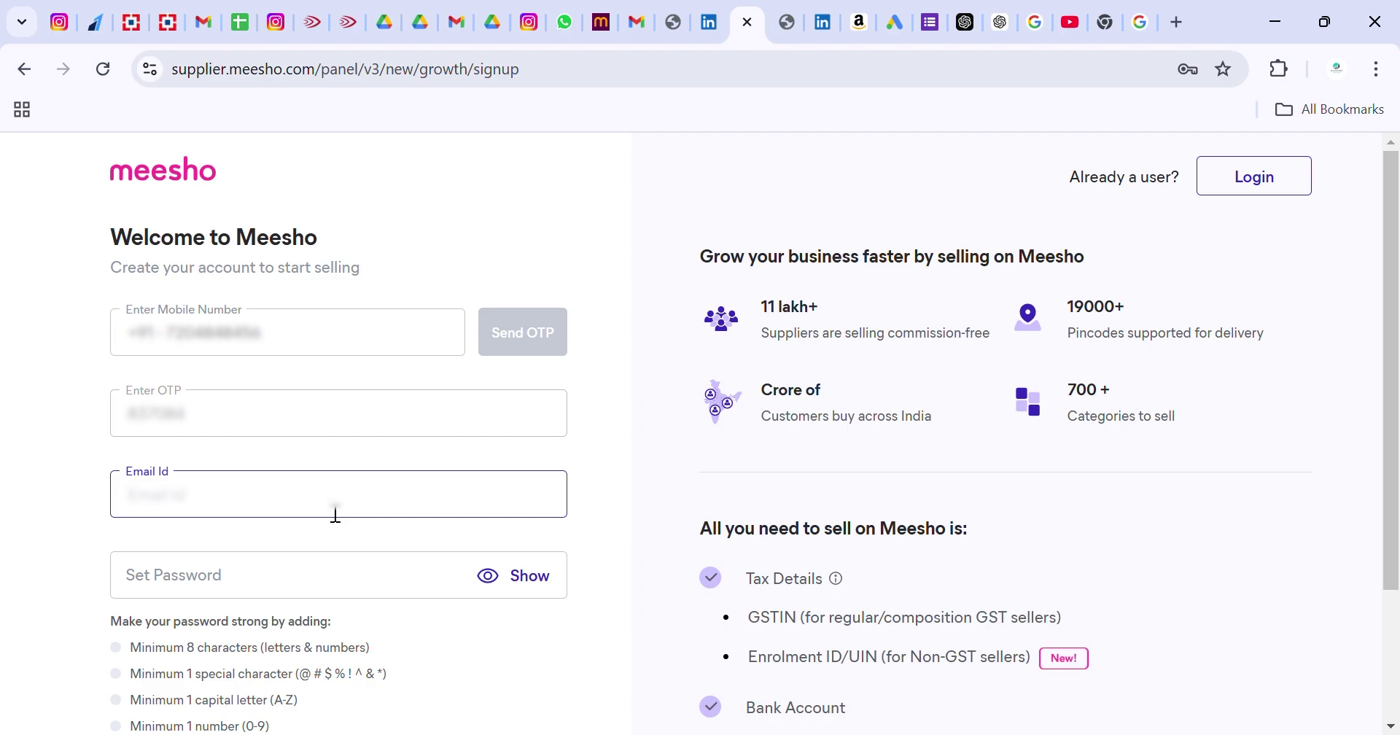
text(e)
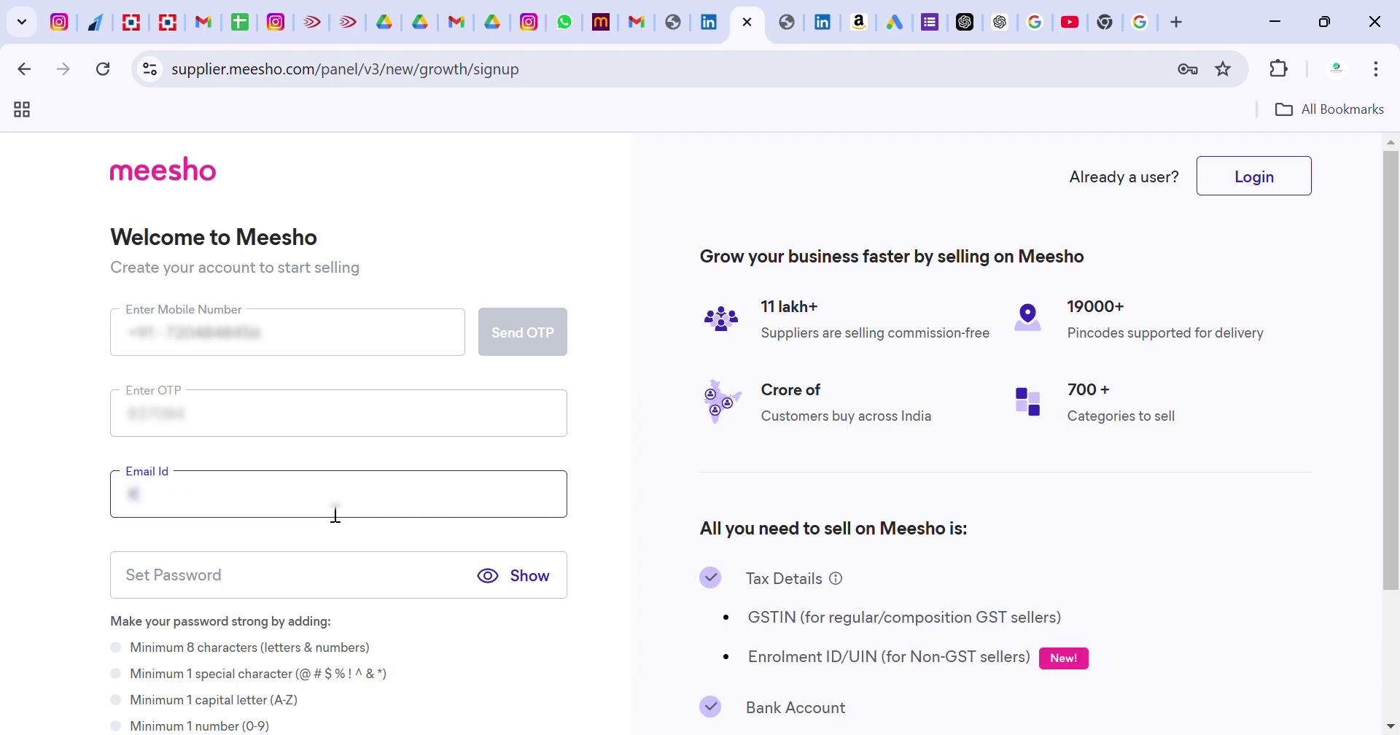
key(BackSpace)
key(BackSpace)
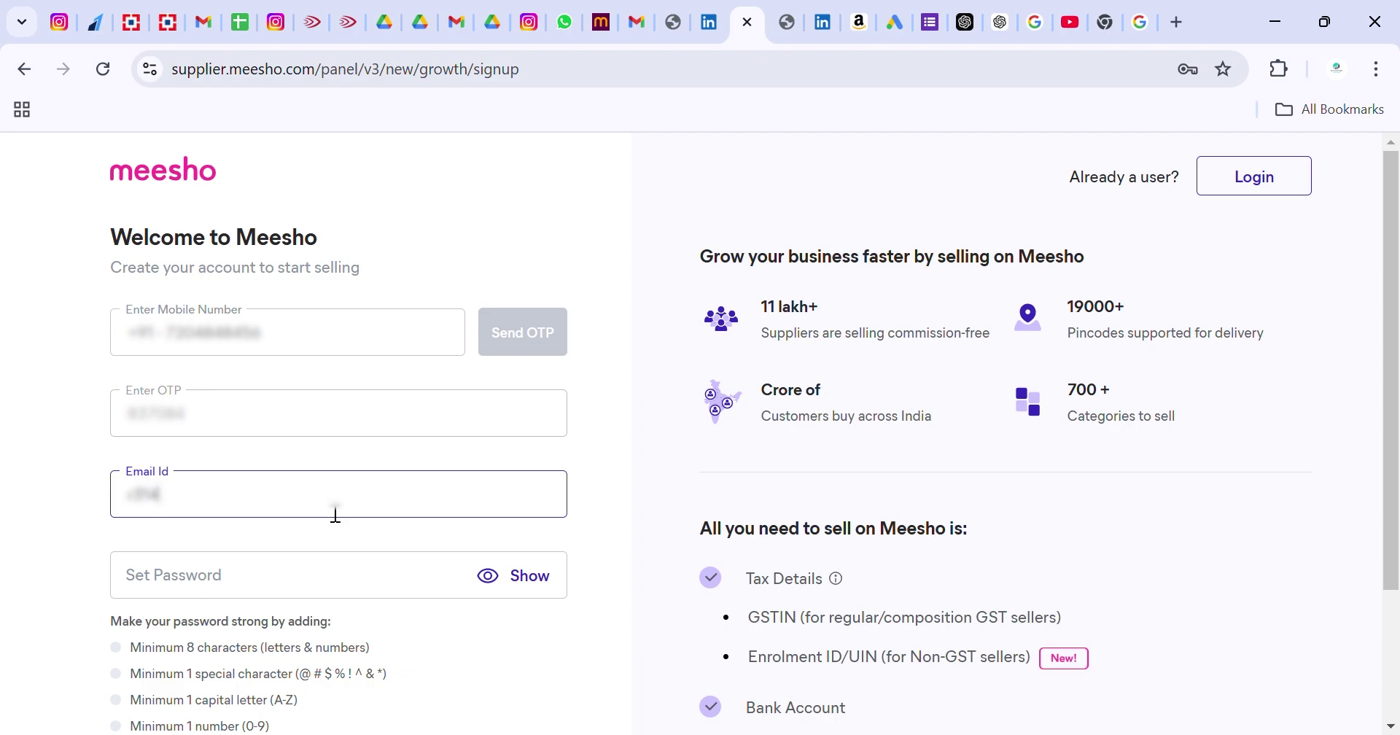
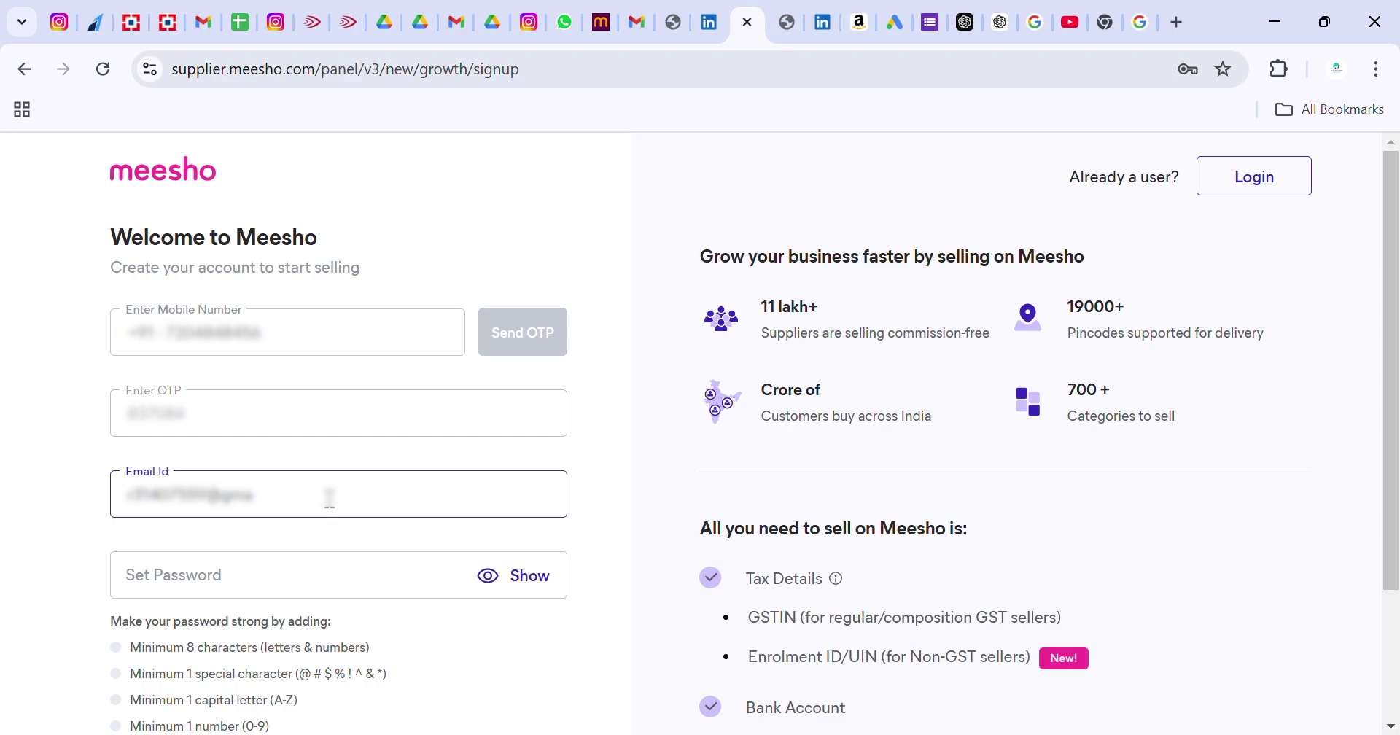
click(318, 585)
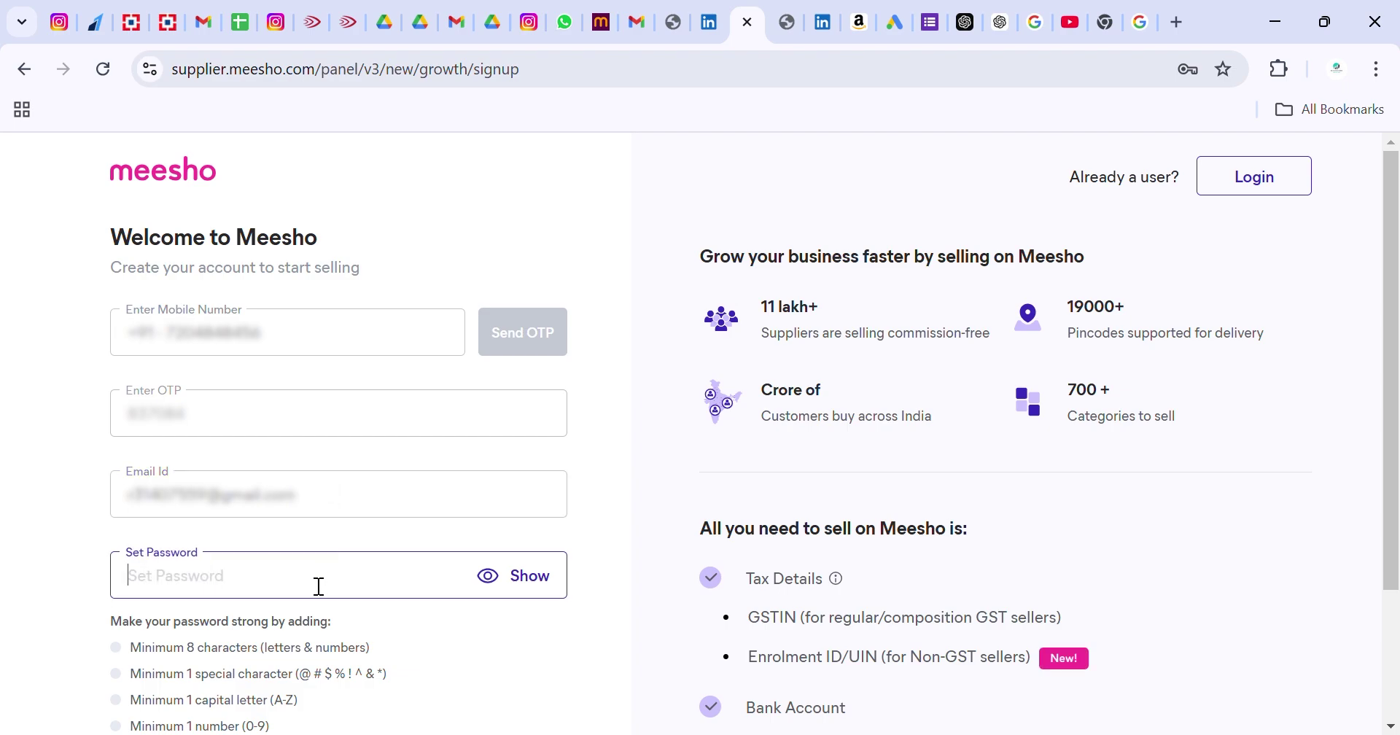
Step: Enter a strong password, reveal it to check, and submit Create Account
text(Sa)
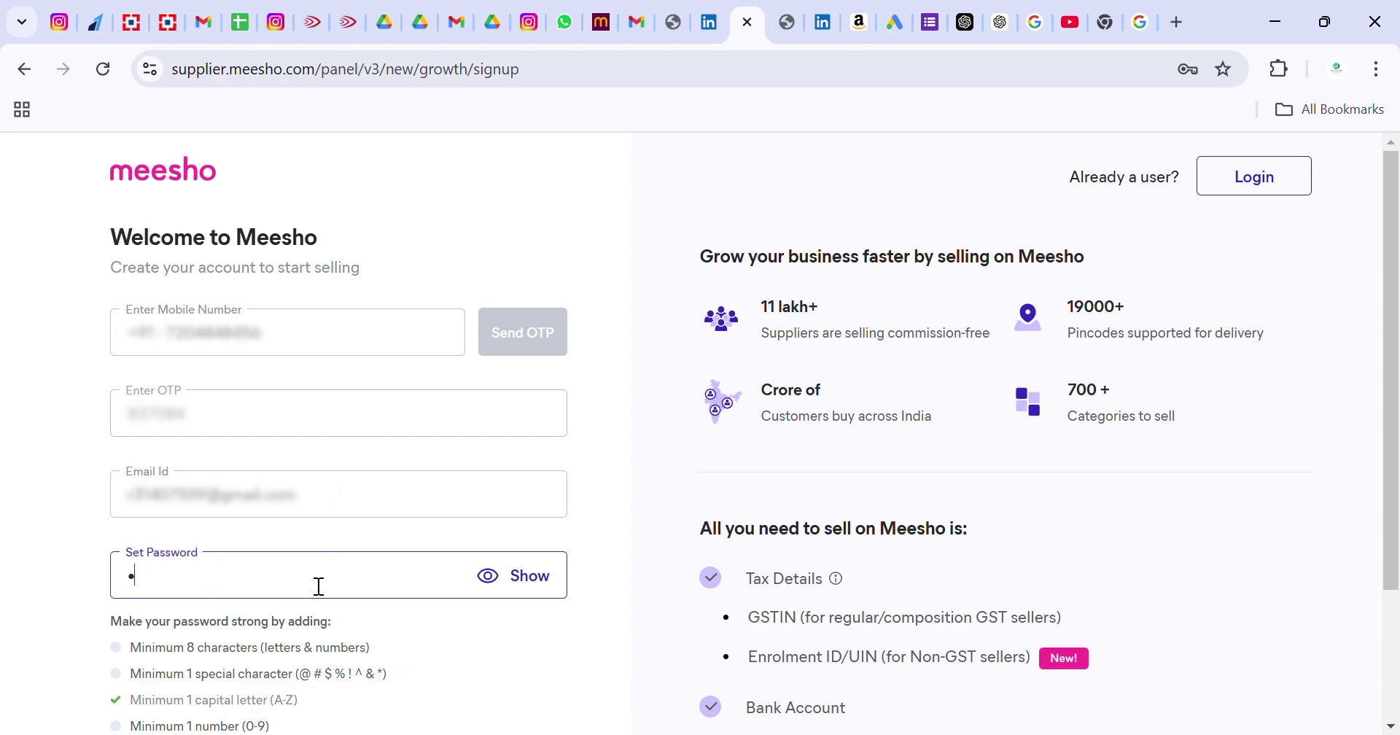
text(•••••••••)
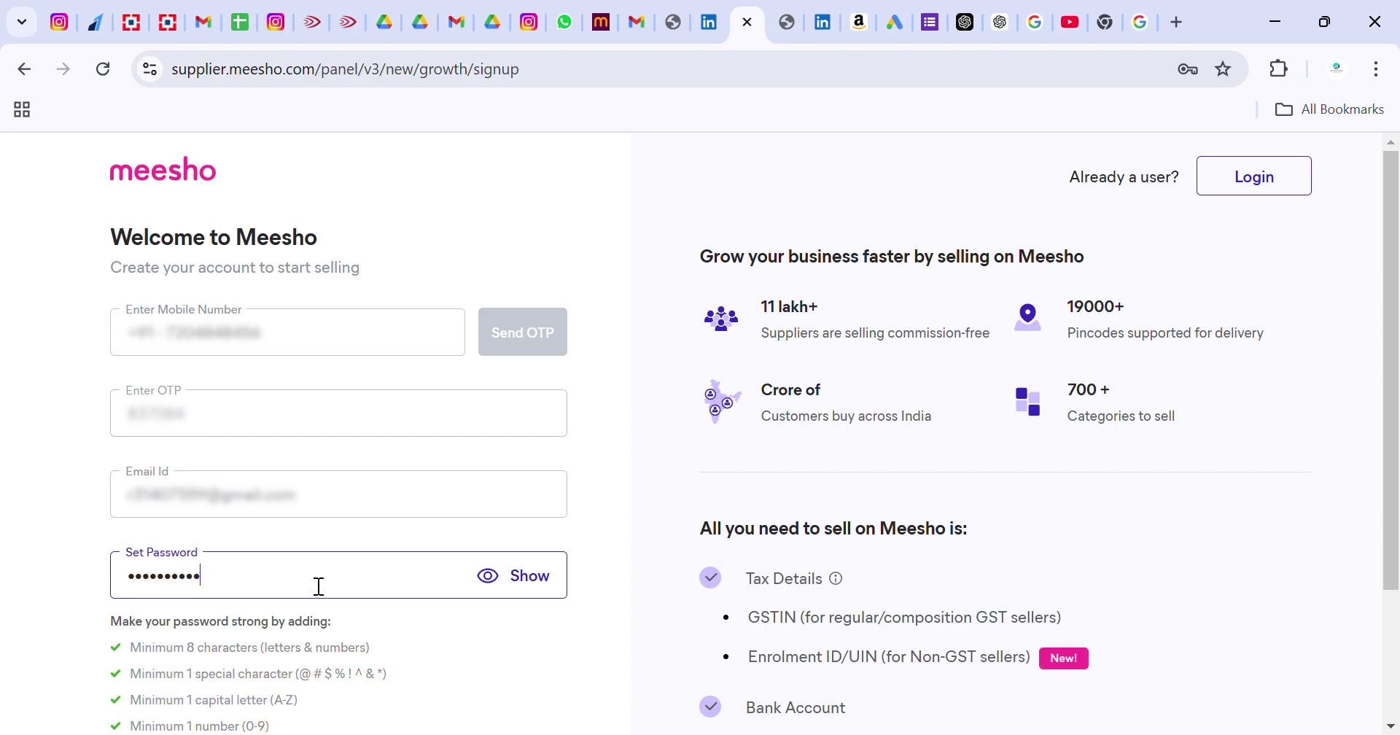
click(490, 577)
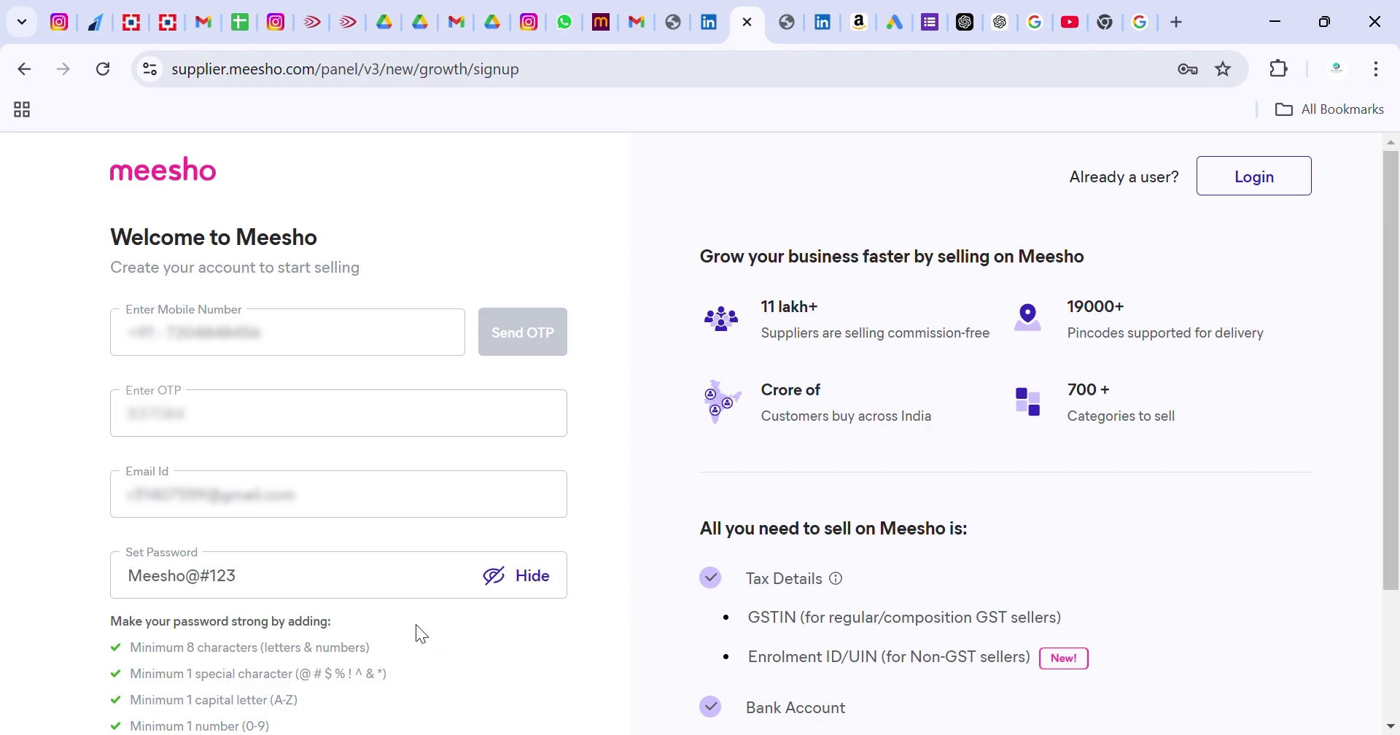
scroll(416, 626, down, 3)
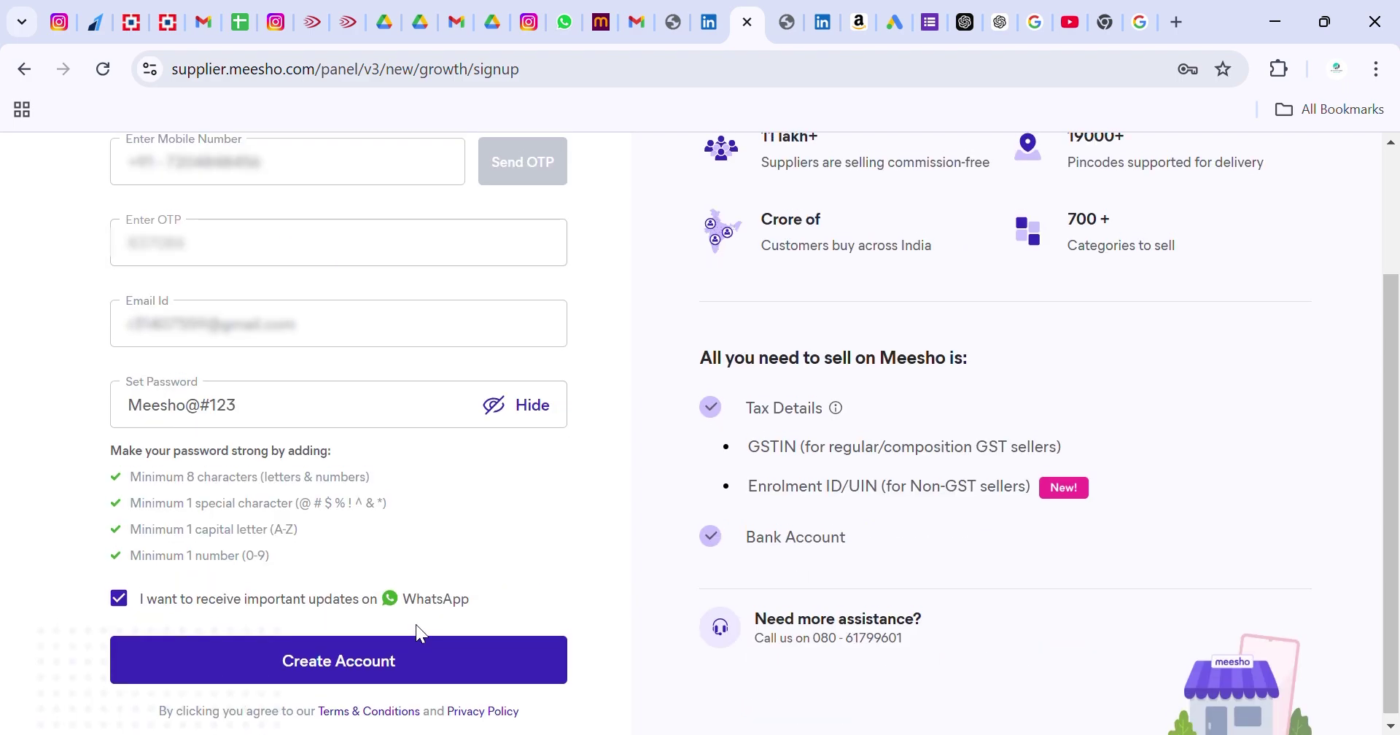
scroll(419, 631, up, 3)
scroll(419, 632, down, 3)
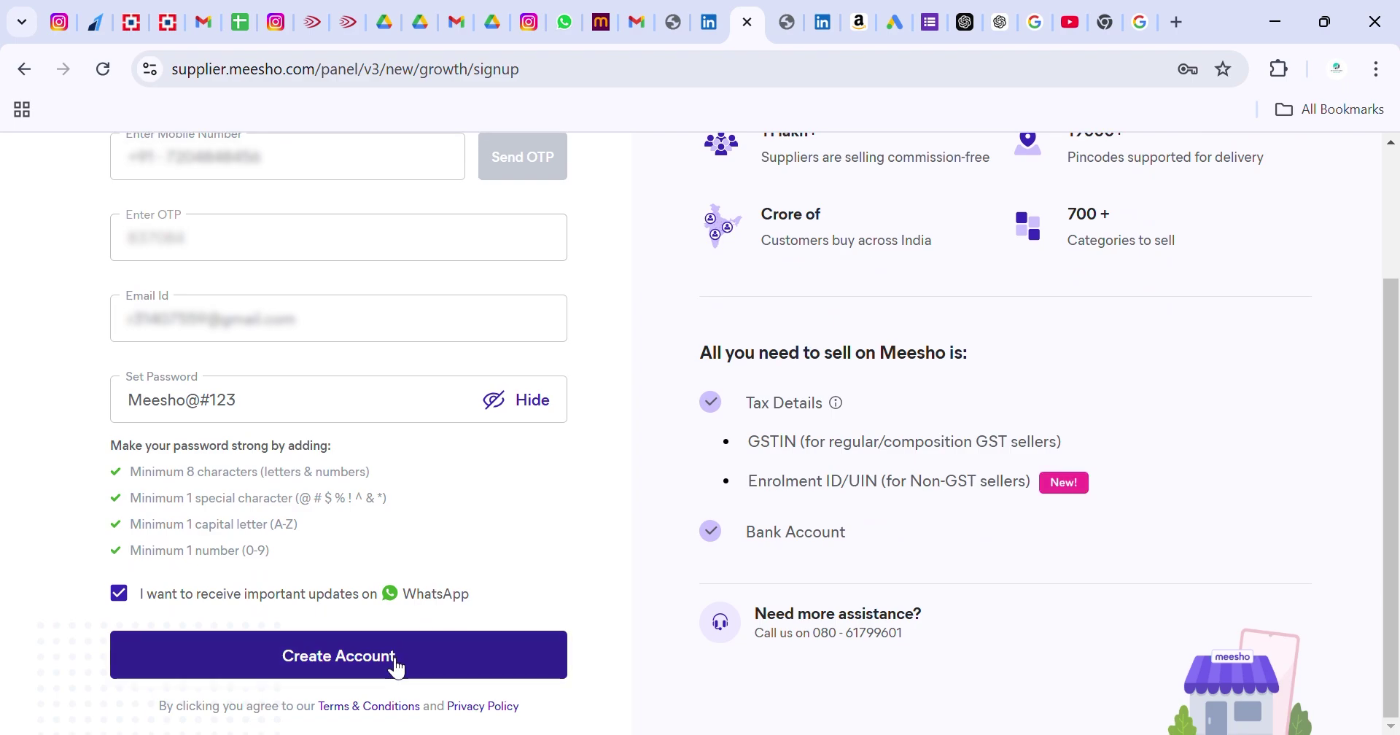
click(396, 666)
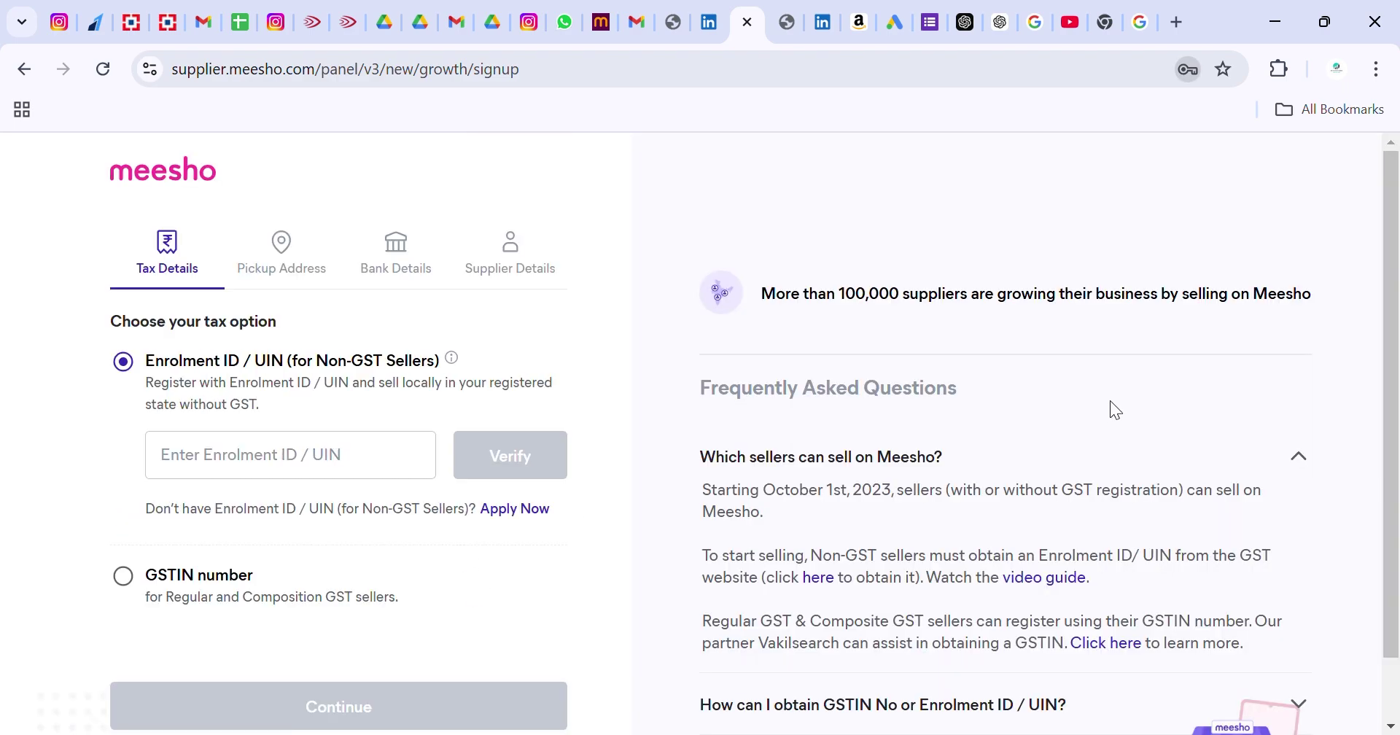
Step: Choose the GSTIN number option, enter and verify the GSTIN, then continue to Pickup Address
click(322, 468)
scroll(313, 459, down, 1)
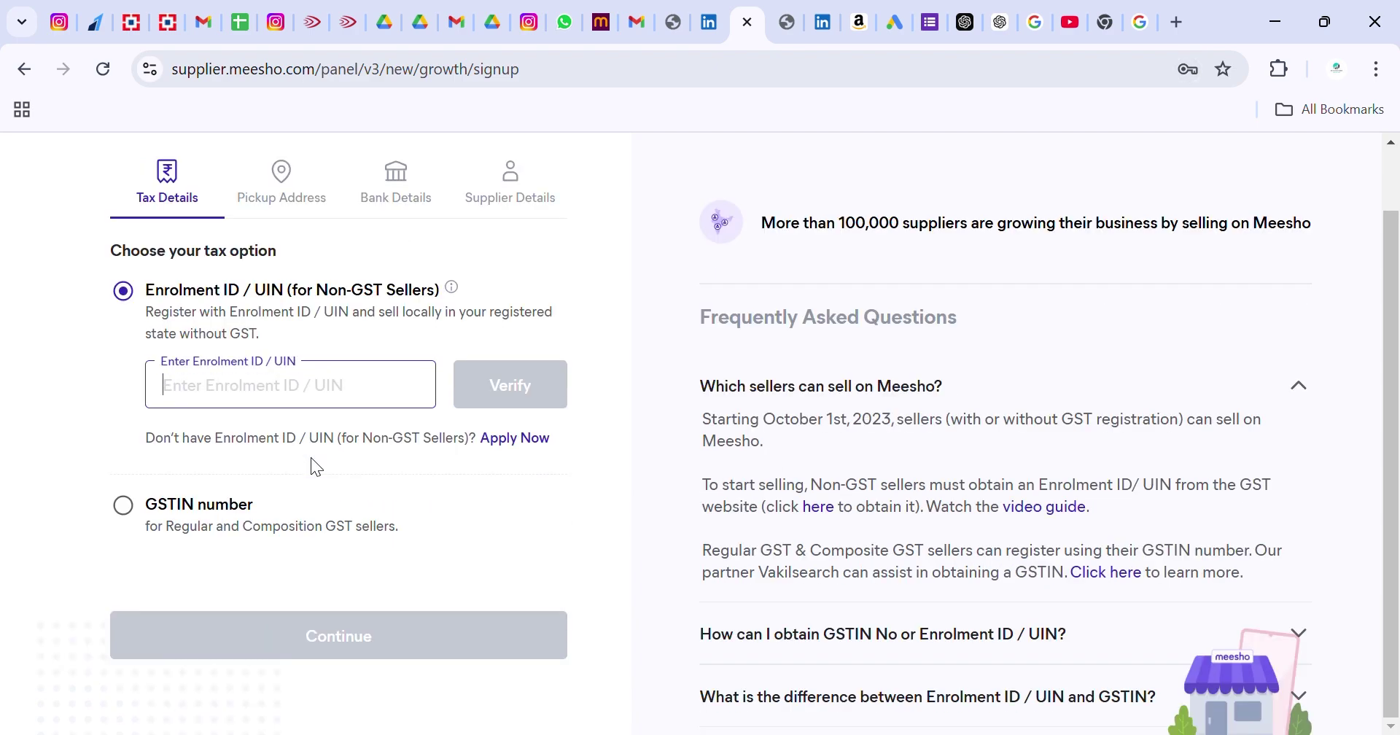
click(124, 508)
click(258, 483)
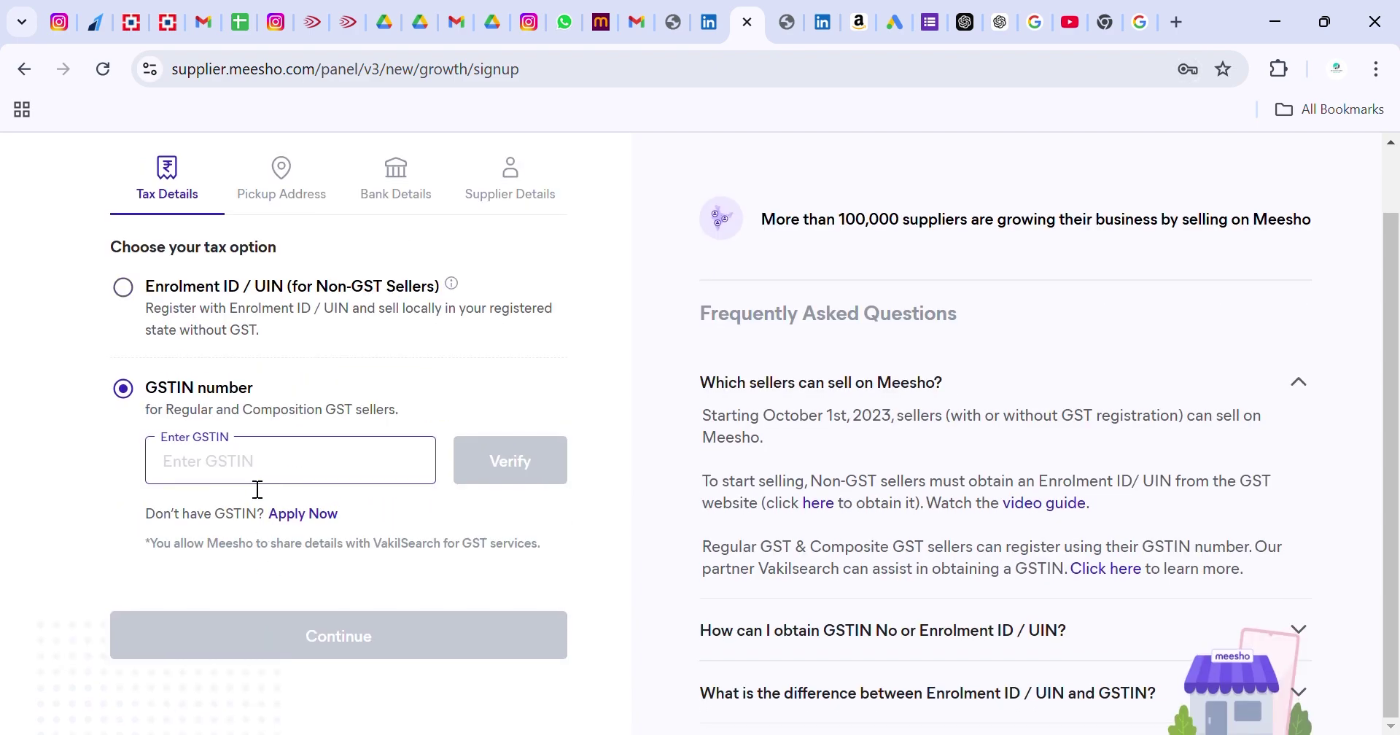
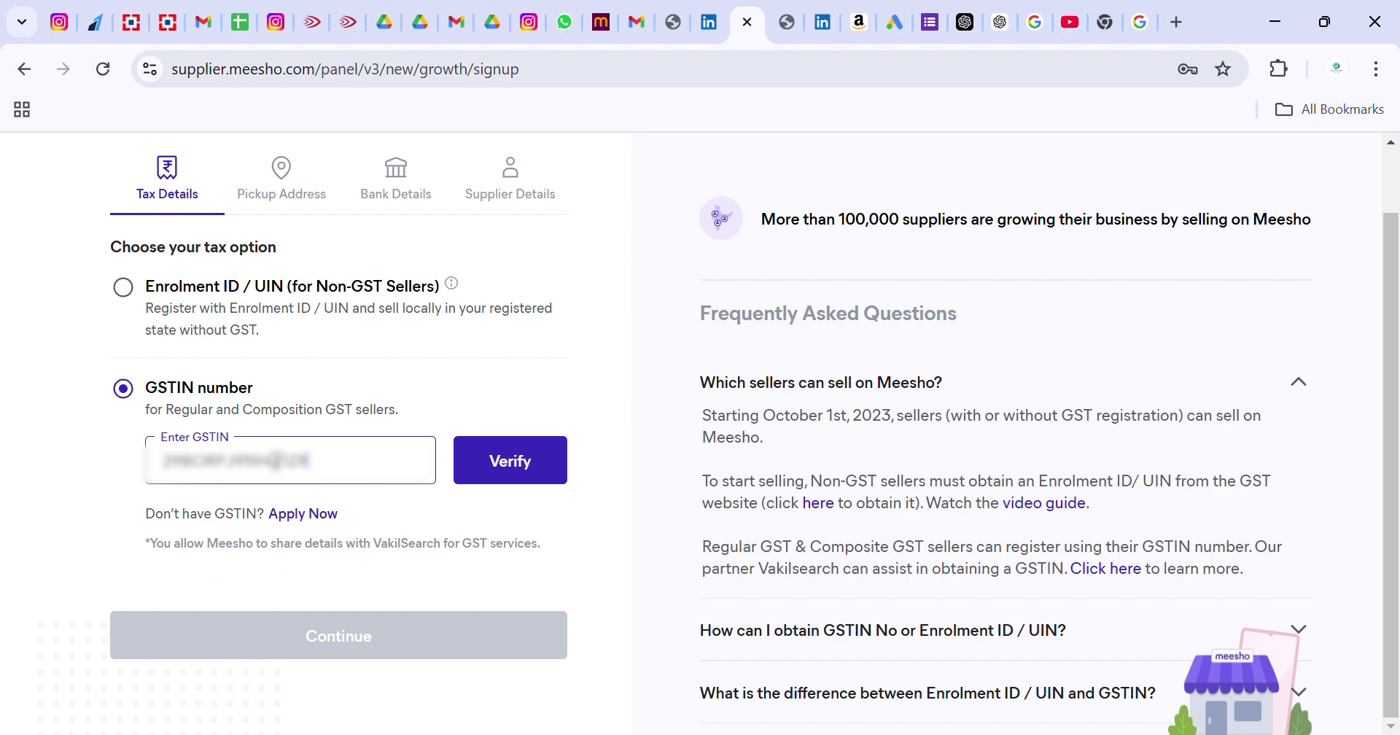
click(489, 477)
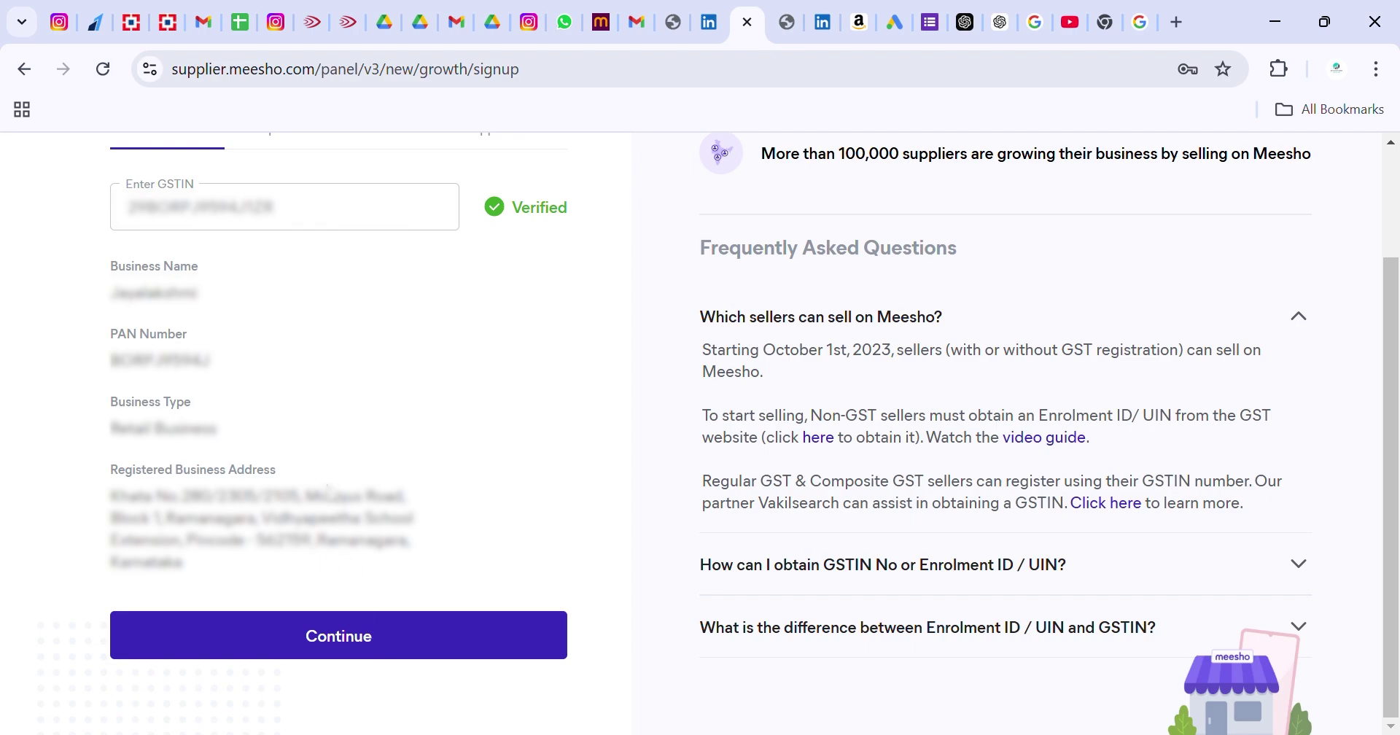
click(384, 635)
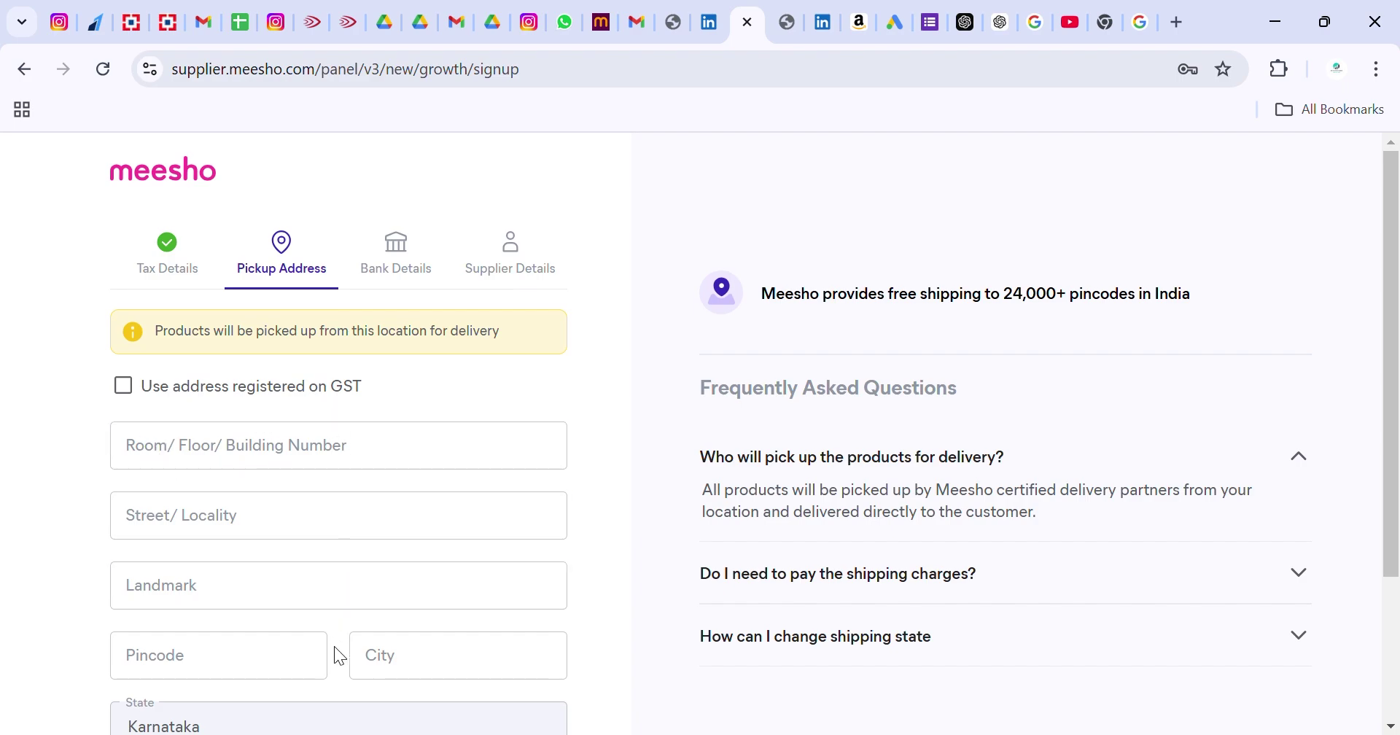
Step: Untick 'Use address registered on GST' and type the pickup pincode so the city auto-fills
scroll(334, 657, down, 3)
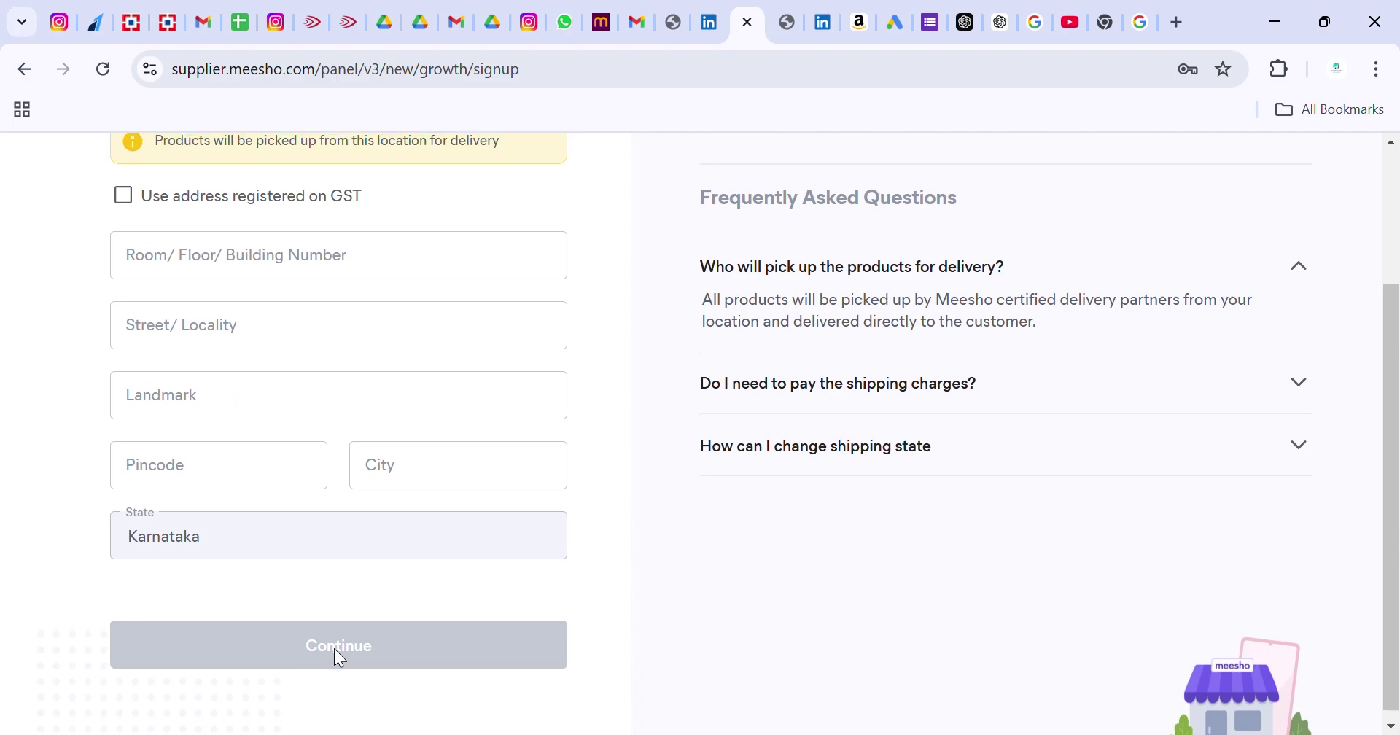
scroll(334, 656, up, 2)
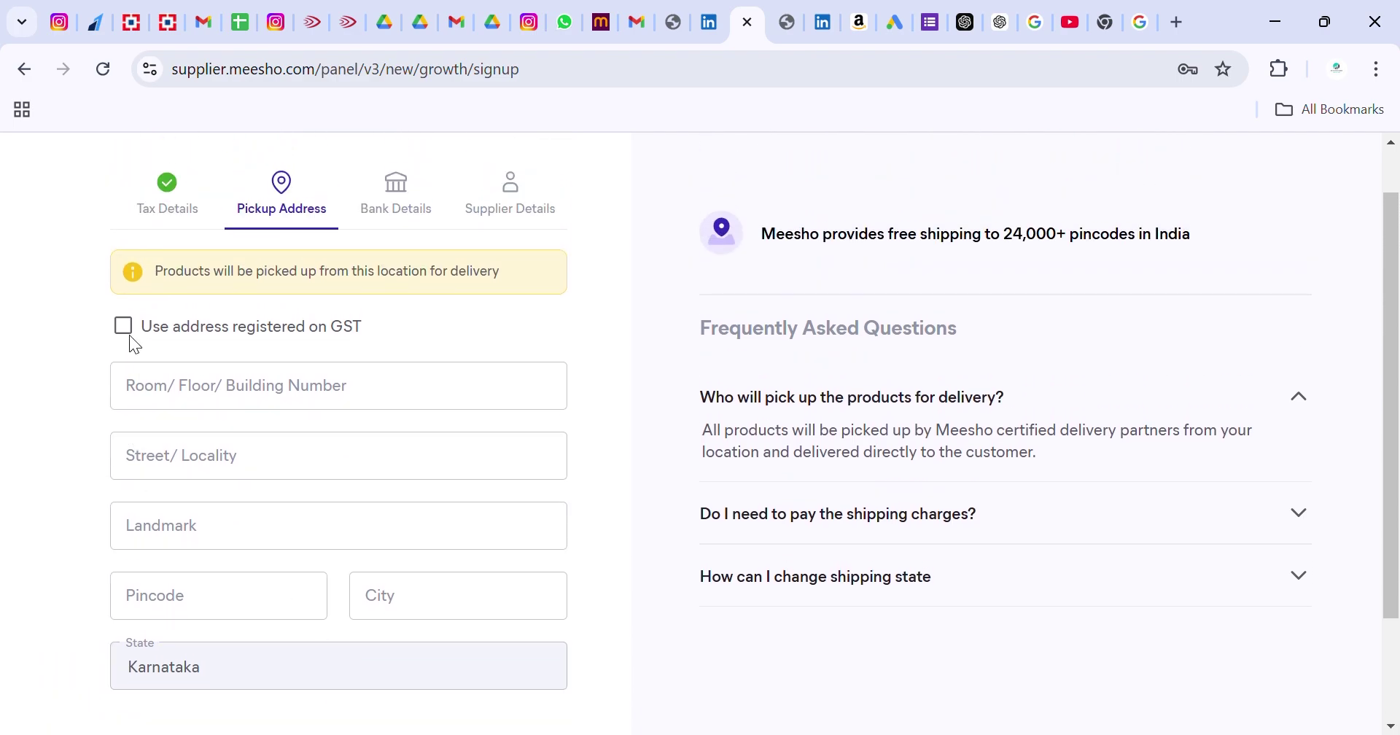
click(123, 326)
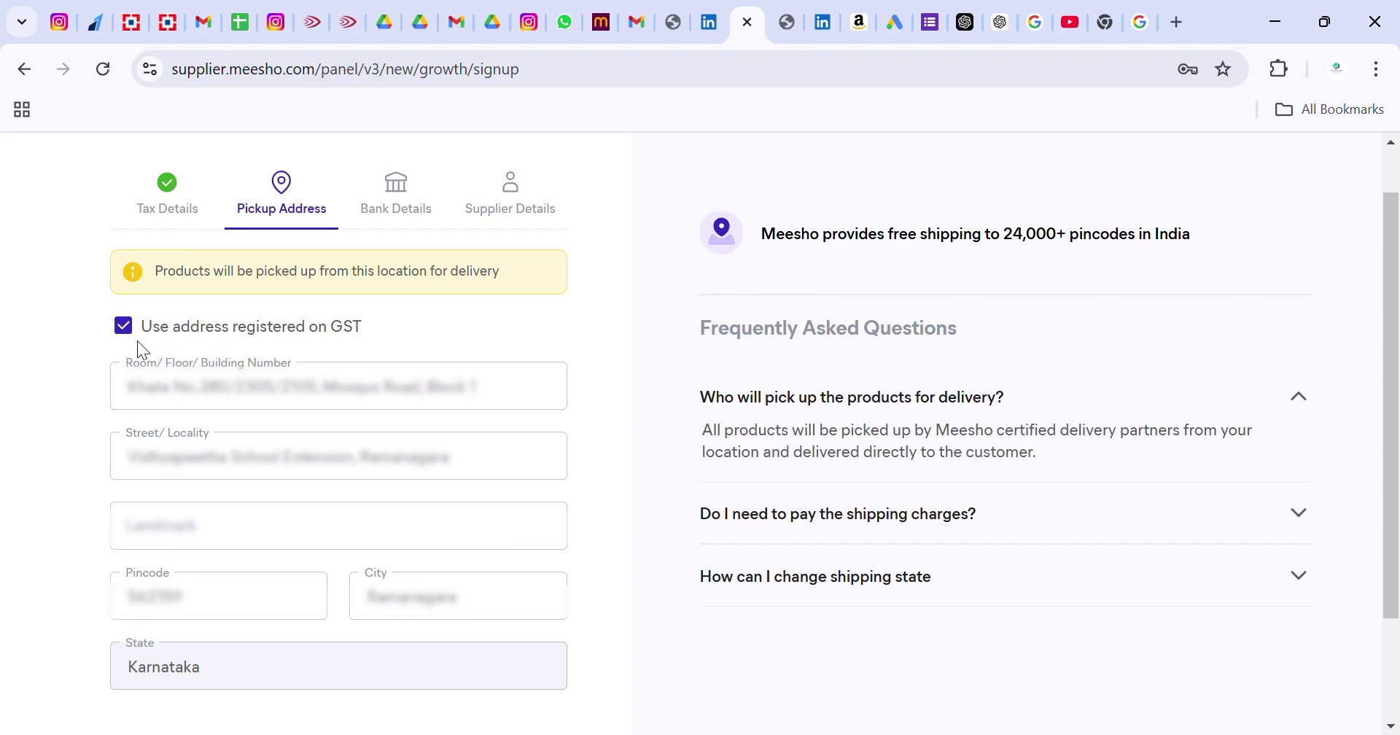
click(128, 330)
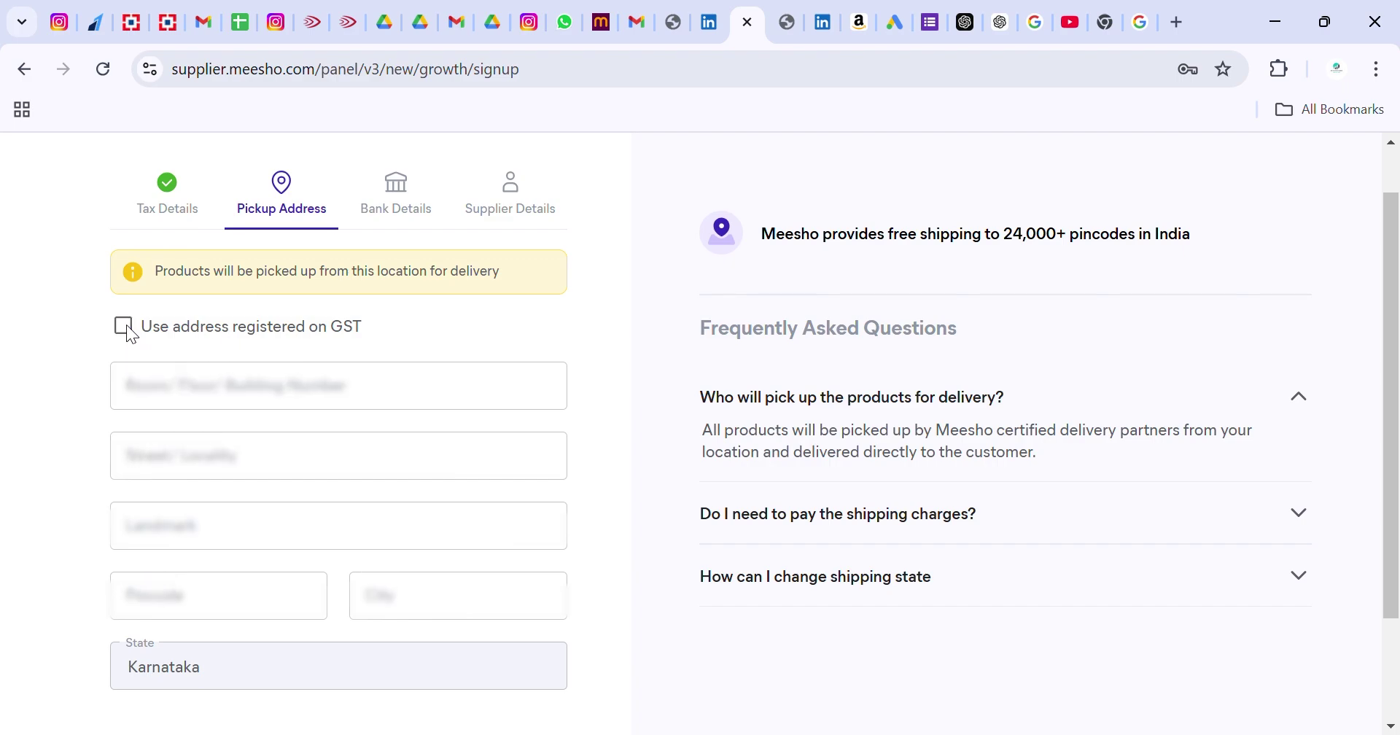
click(230, 389)
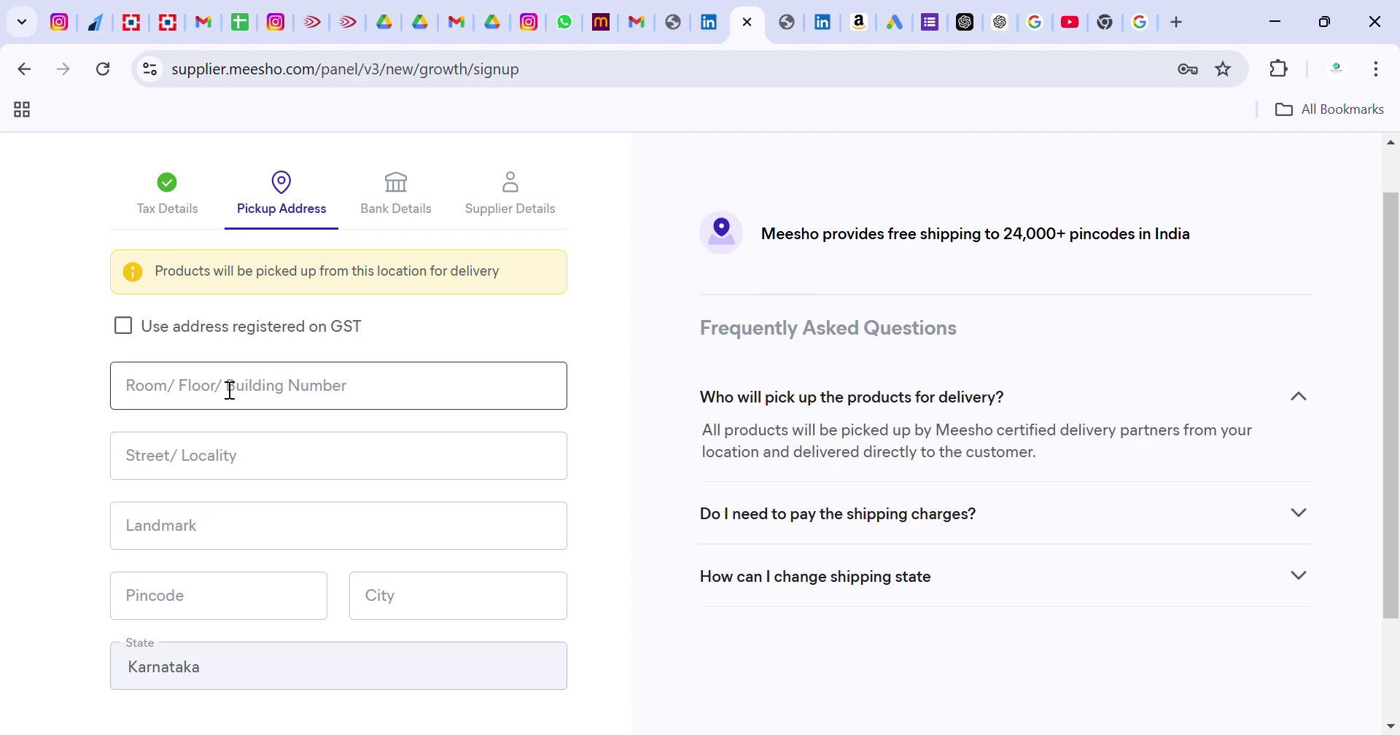
scroll(348, 463, up, 1)
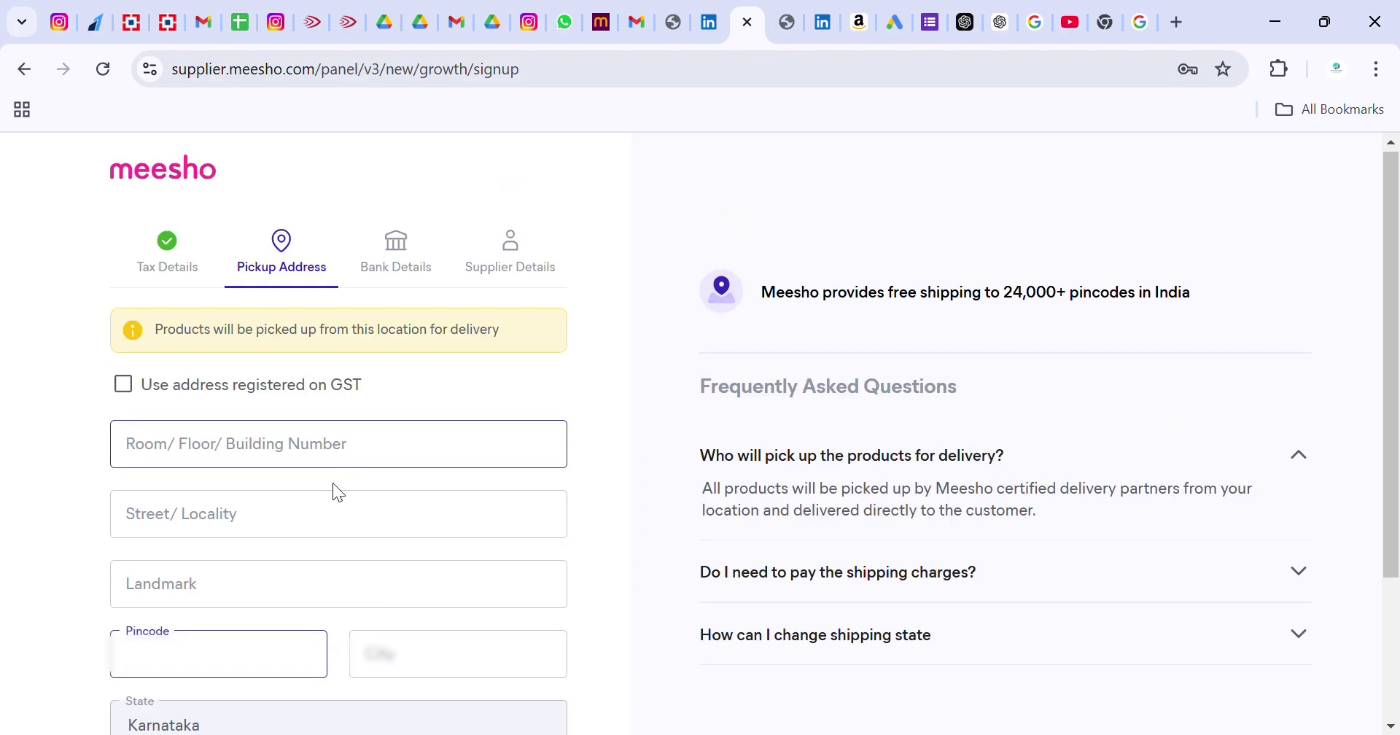
text(56)
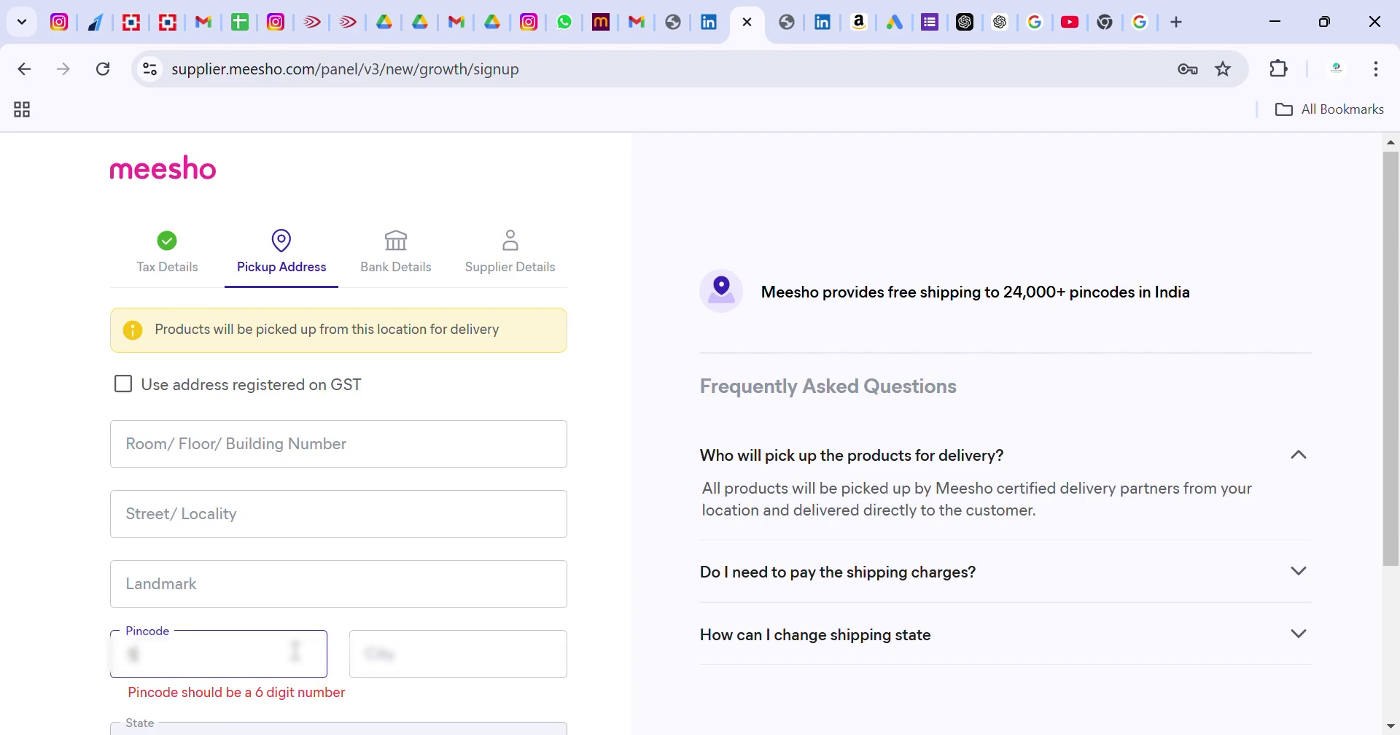
text(0086)
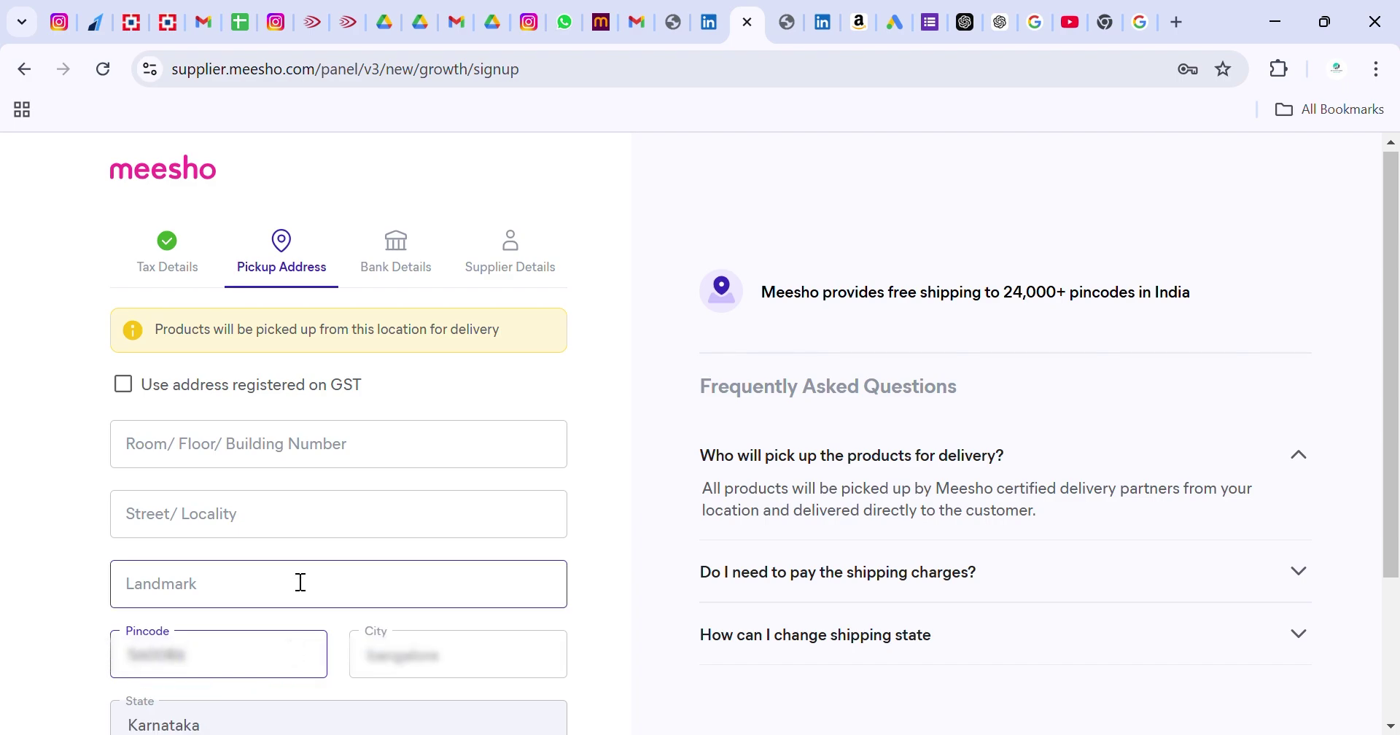
click(275, 464)
scroll(274, 475, down, 3)
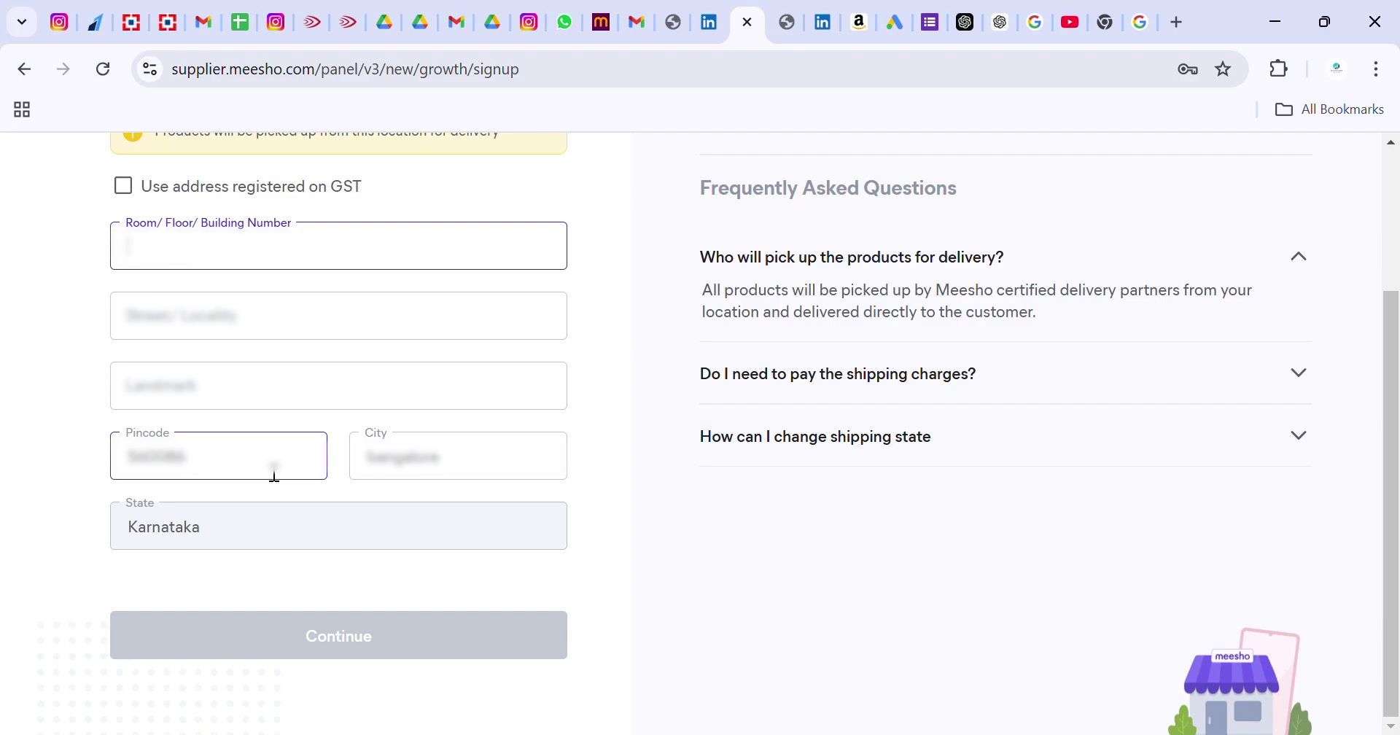
Step: Paste the address into the building and street fields, removing the leading locality
key(ctrl+v)
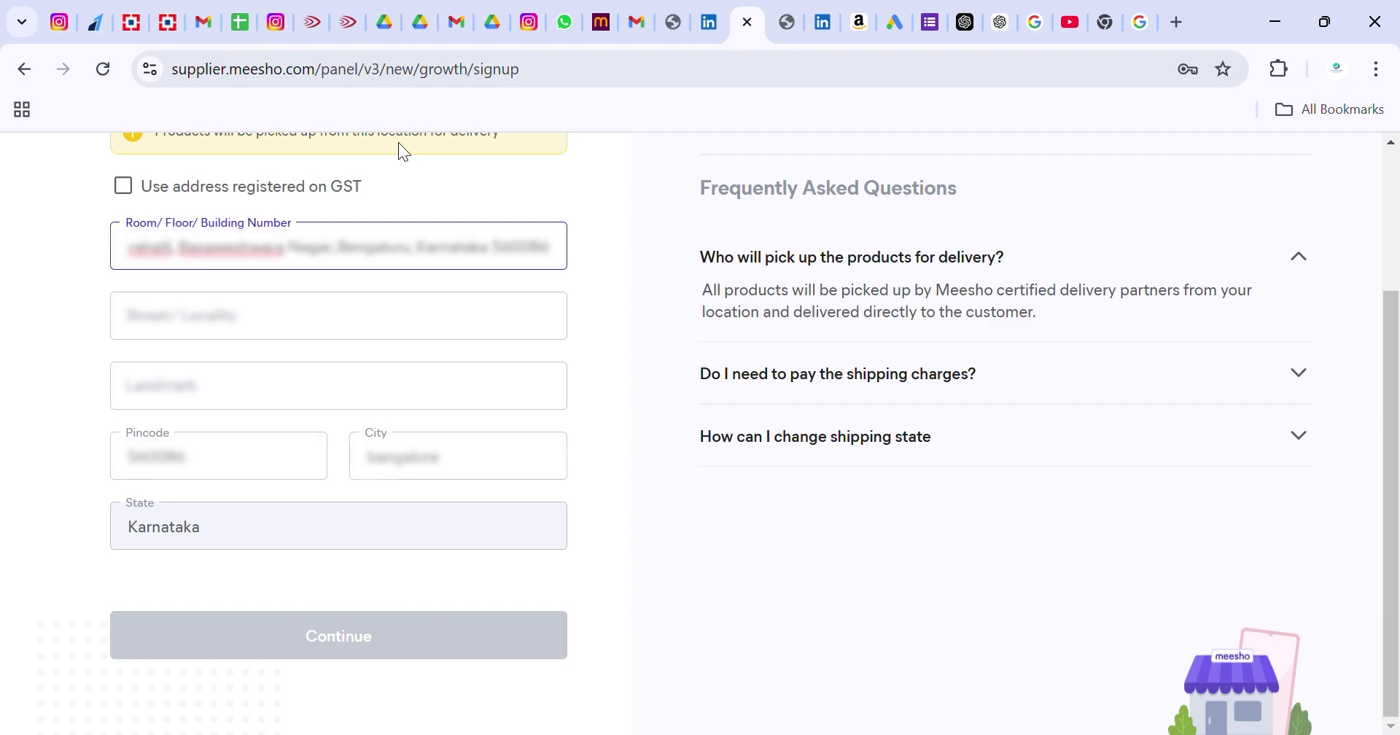
triple_click(305, 265)
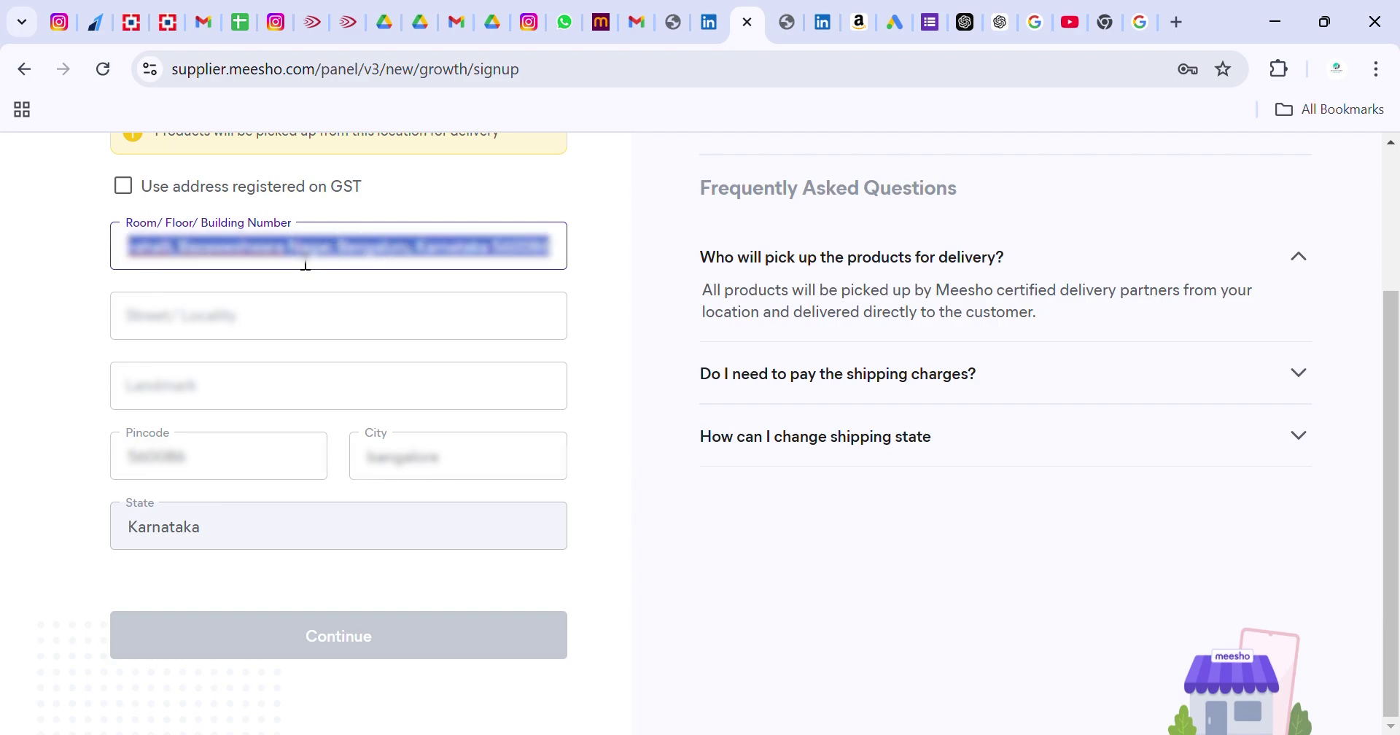
click(226, 335)
key(ctrl+v)
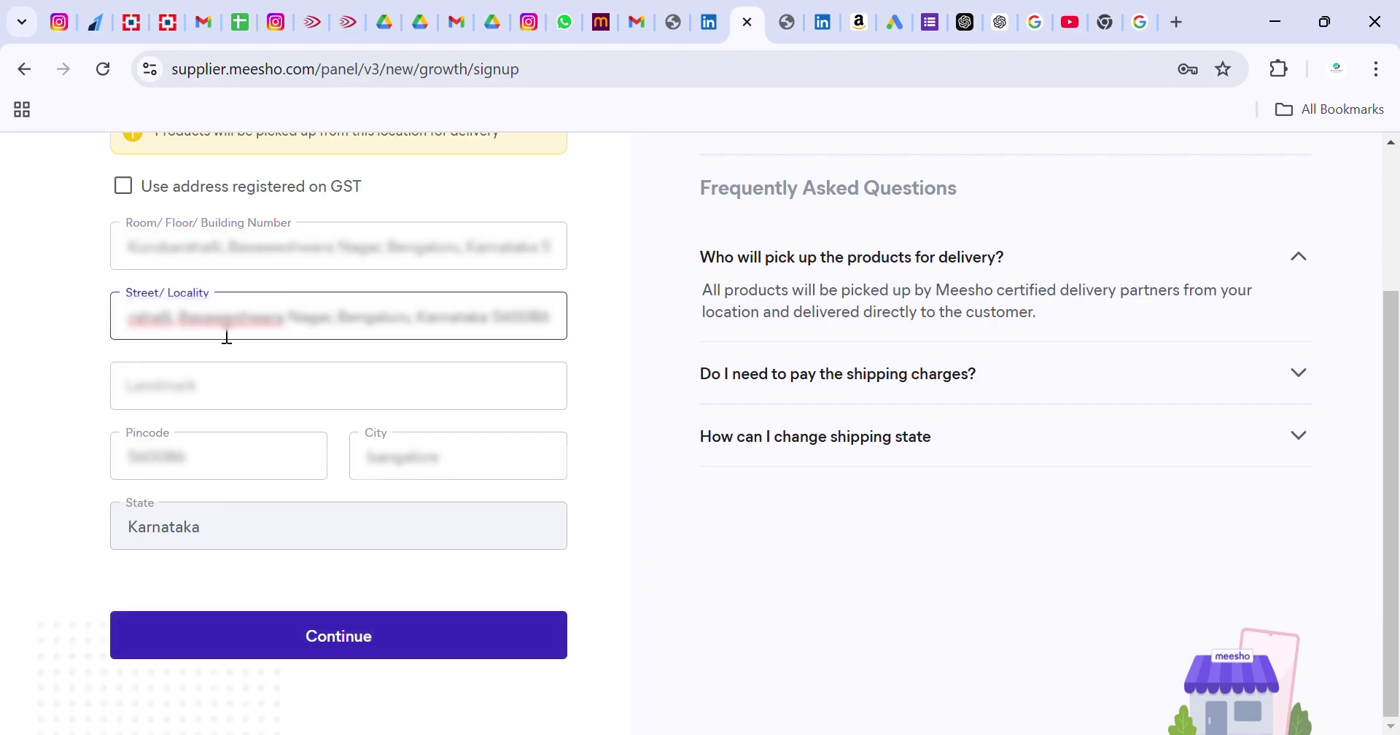
click(186, 326)
key(BackSpace)
key(BackSpace)
key(BackSpace)
key(BackSpace)
key(BackSpace)
key(BackSpace)
key(BackSpace)
key(BackSpace)
key(BackSpace)
key(BackSpace)
key(BackSpace)
key(BackSpace)
key(BackSpace)
key(BackSpace)
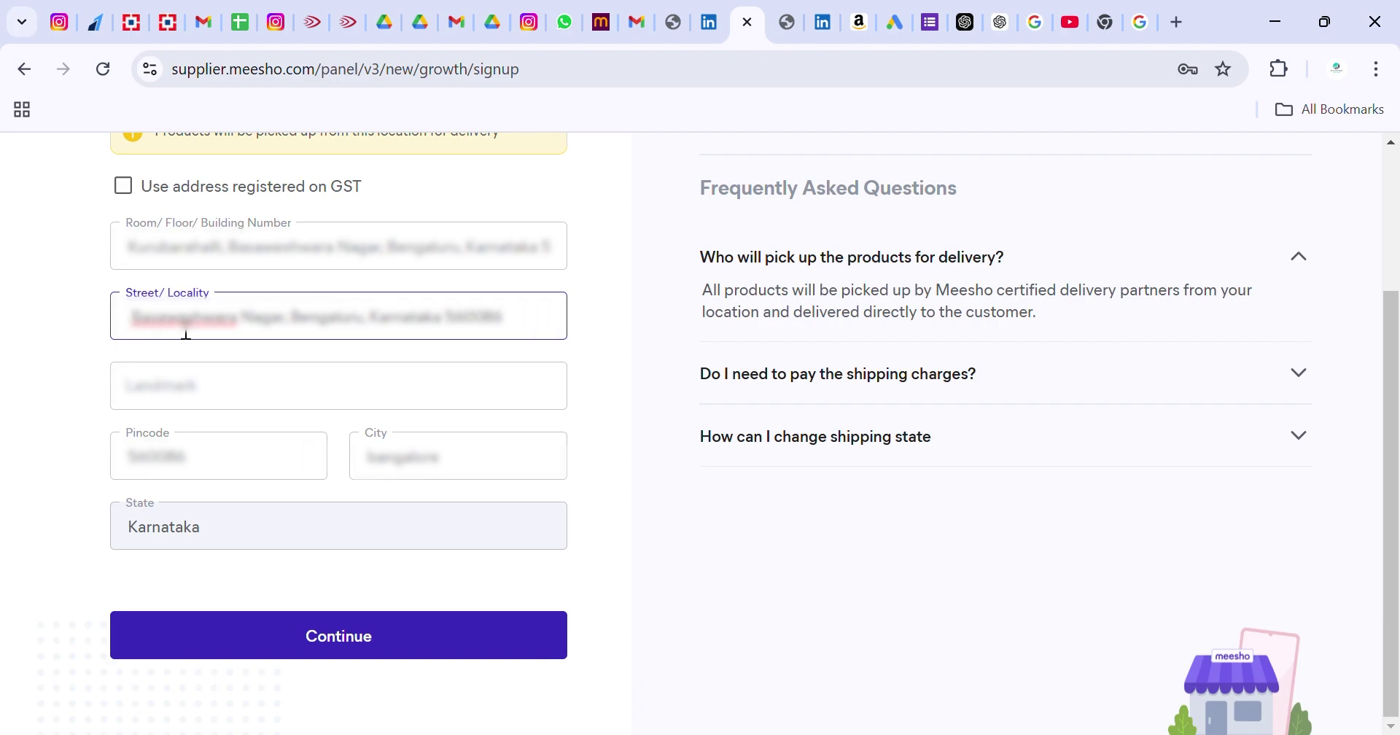
Step: Build the Landmark from two words of the building address and submit the pickup address
click(219, 412)
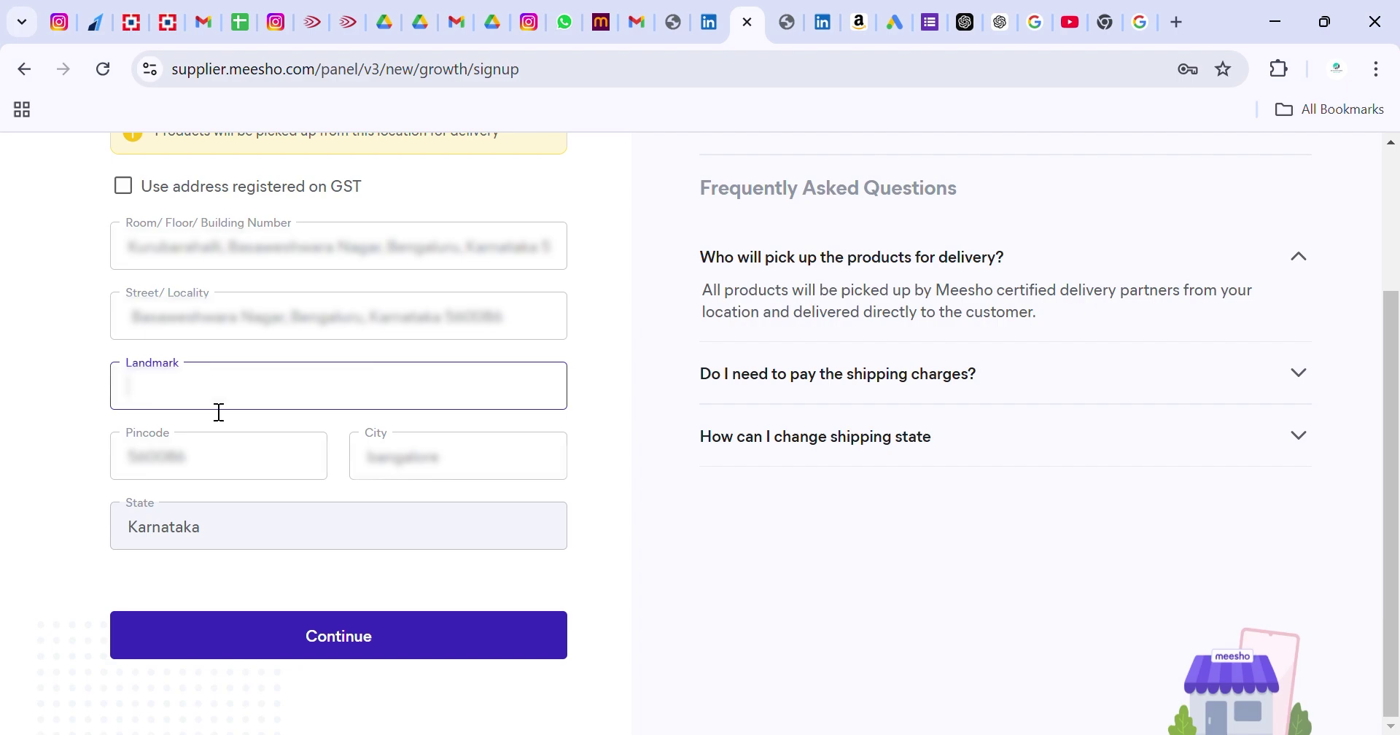
double_click(284, 258)
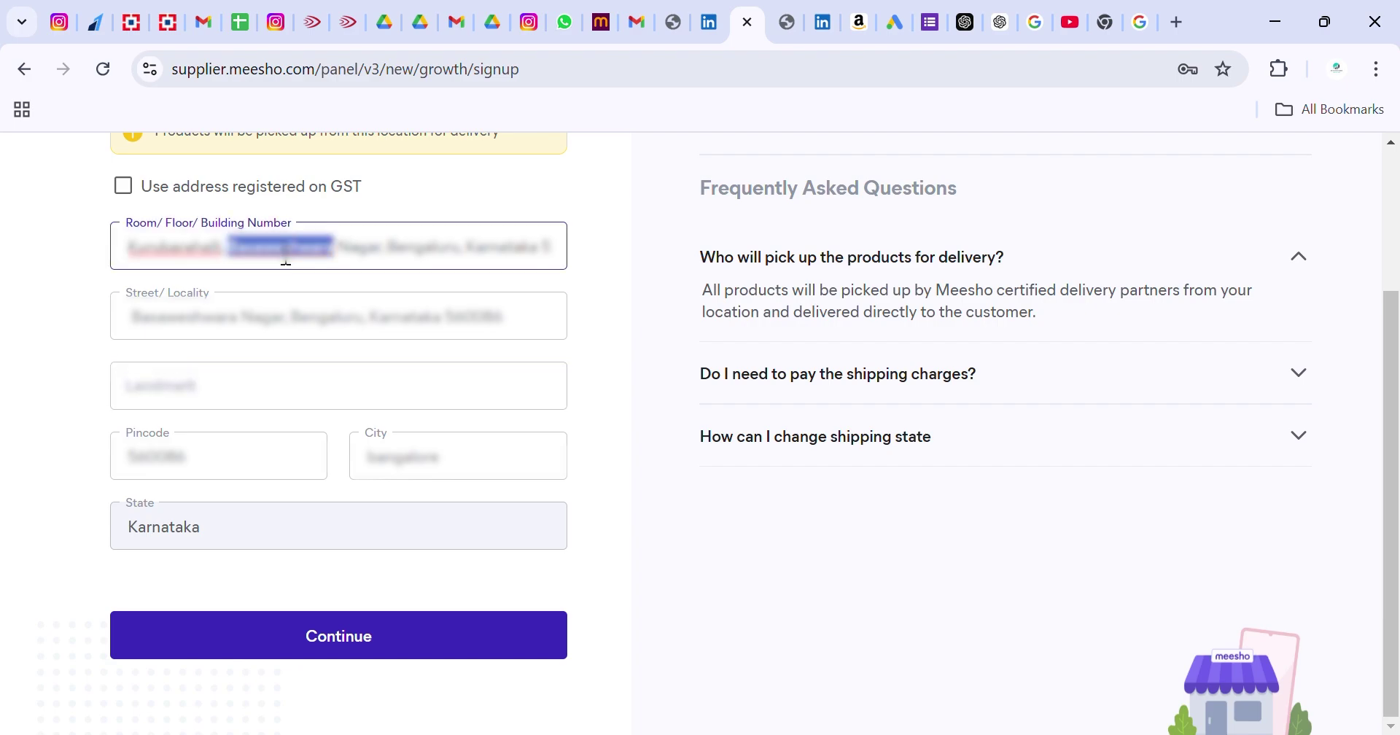
click(207, 399)
text(Basaweshwara)
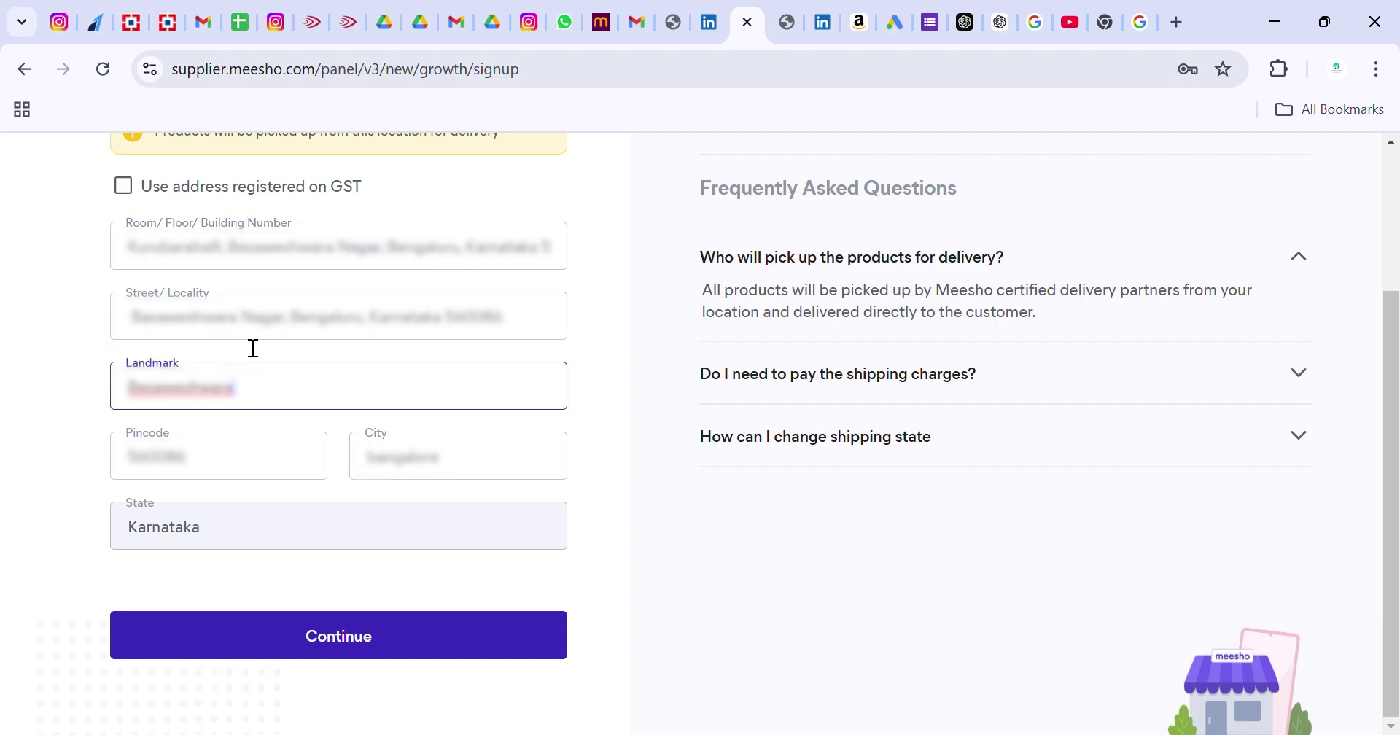
double_click(360, 269)
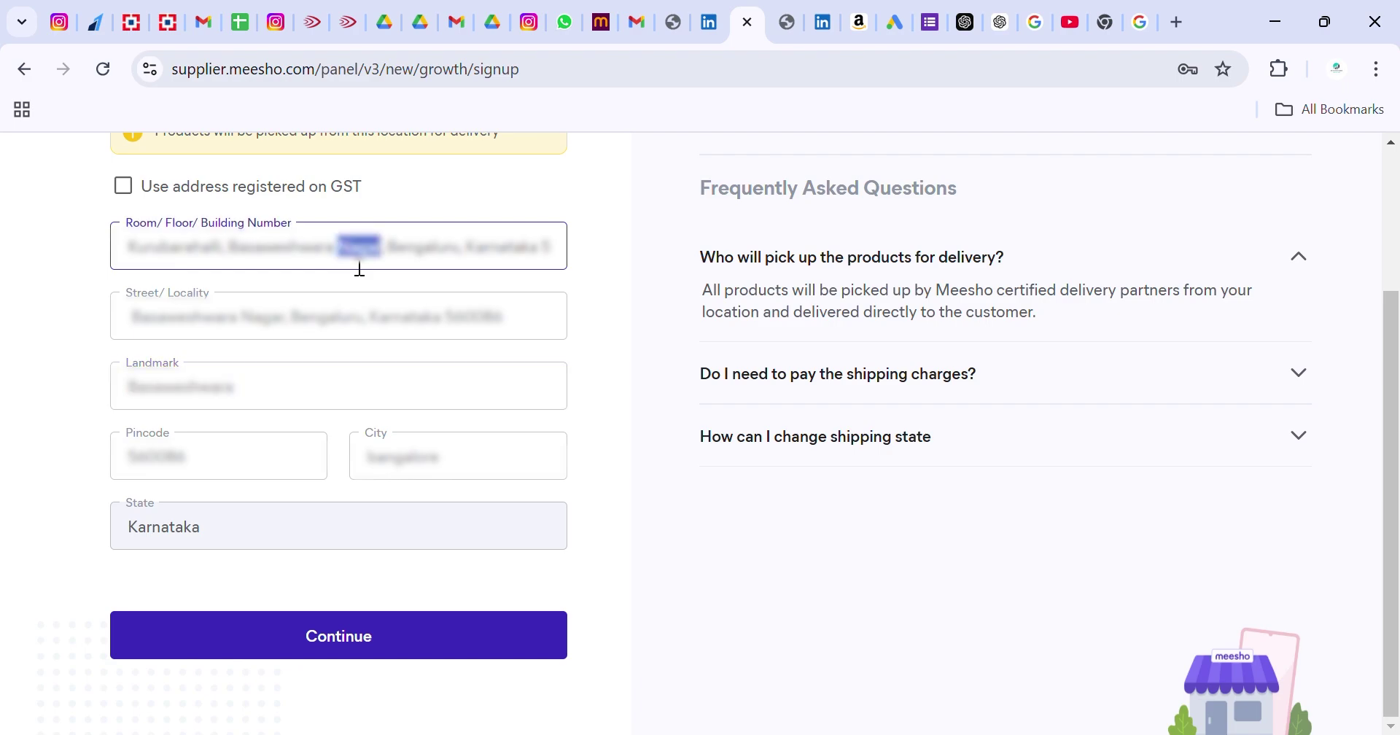
click(277, 387)
text(Nagar)
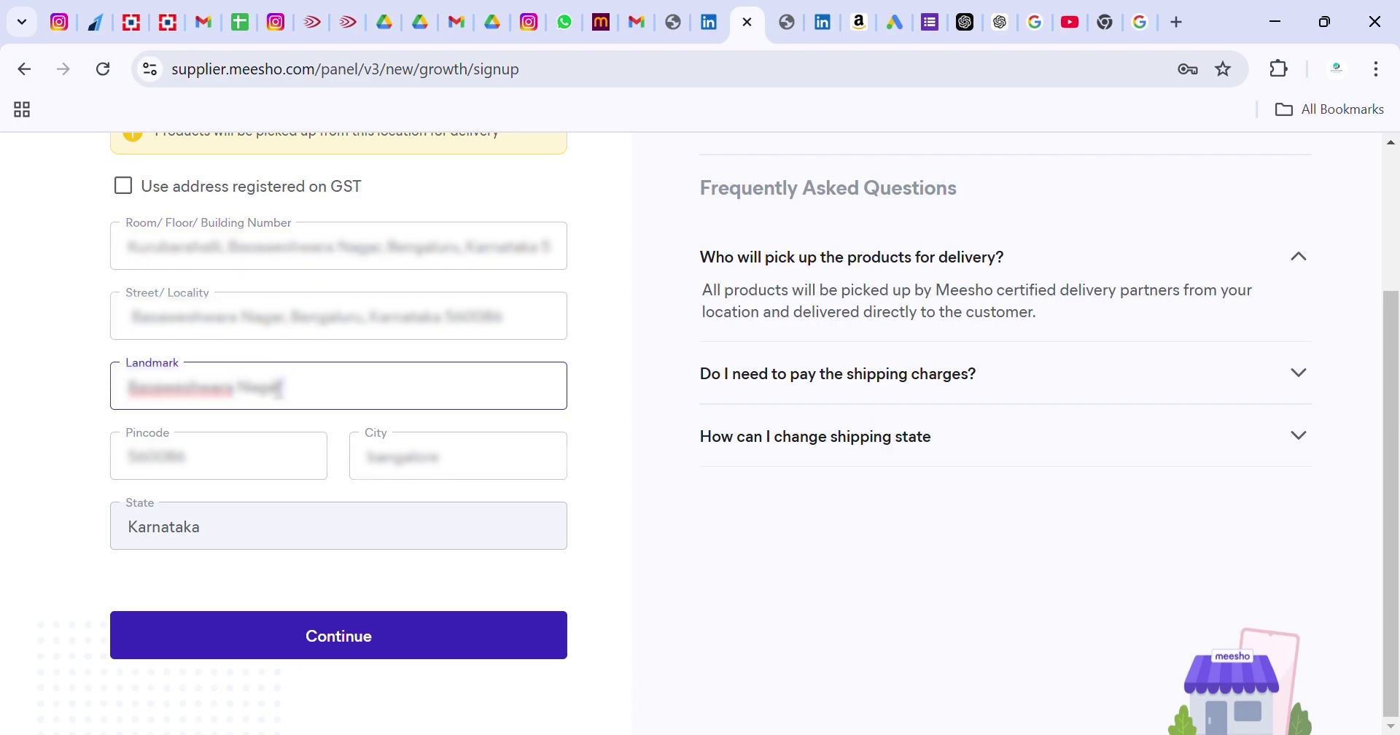
click(283, 641)
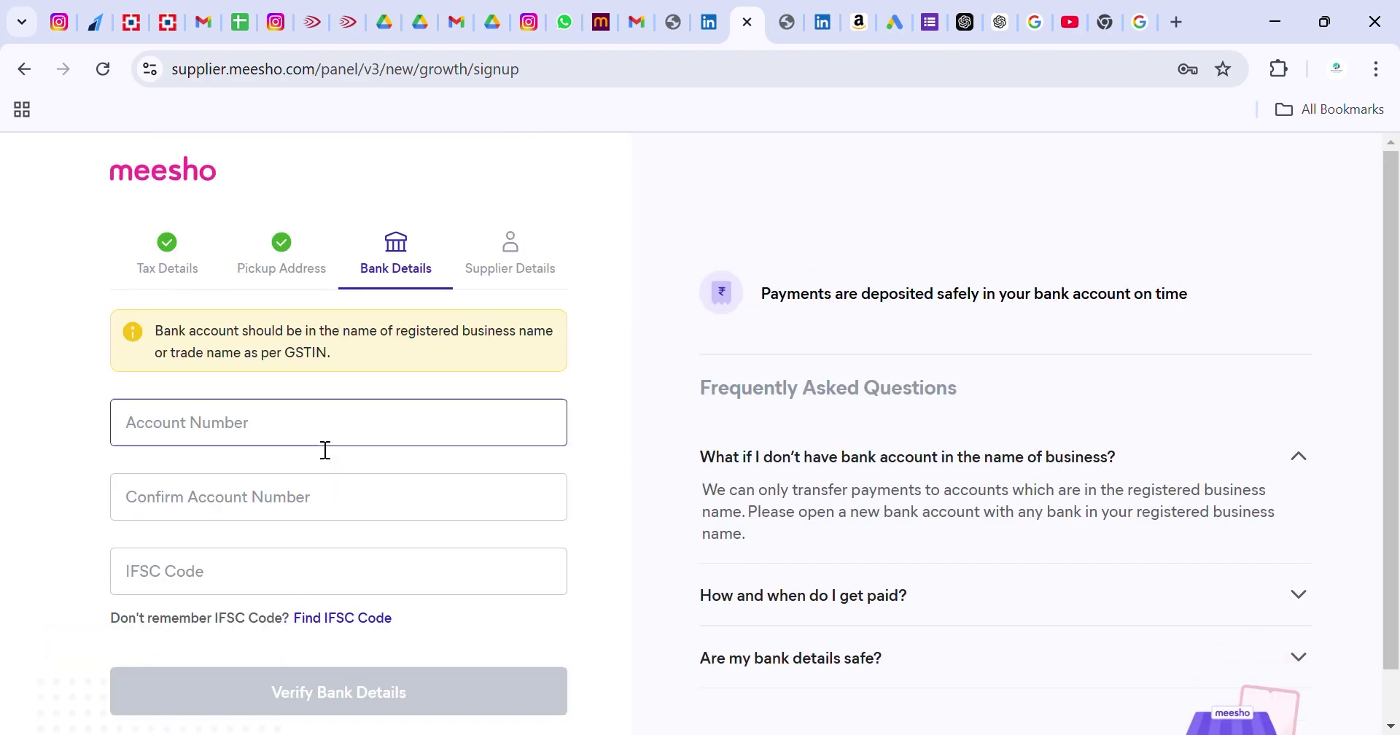
Step: Enter the bank account number and a confirmation entry, which is flagged as not matching
click(321, 435)
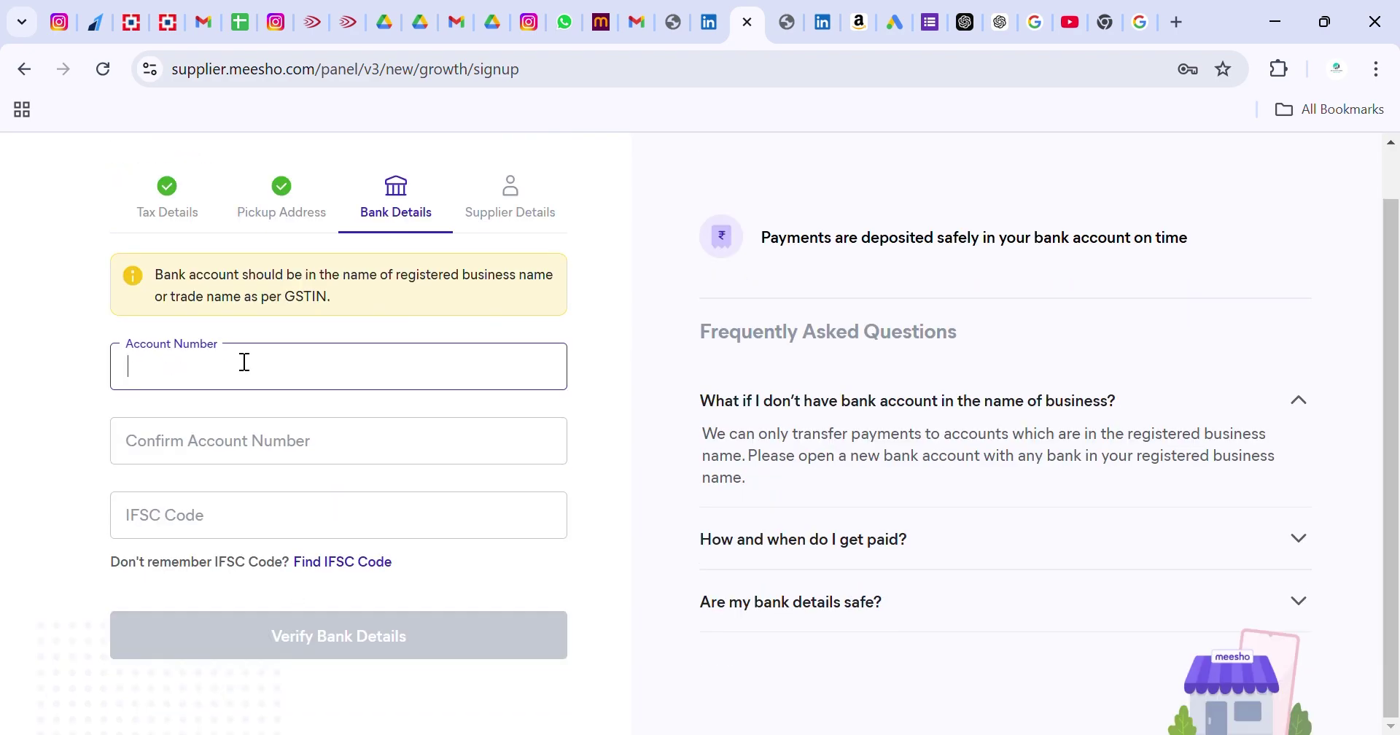
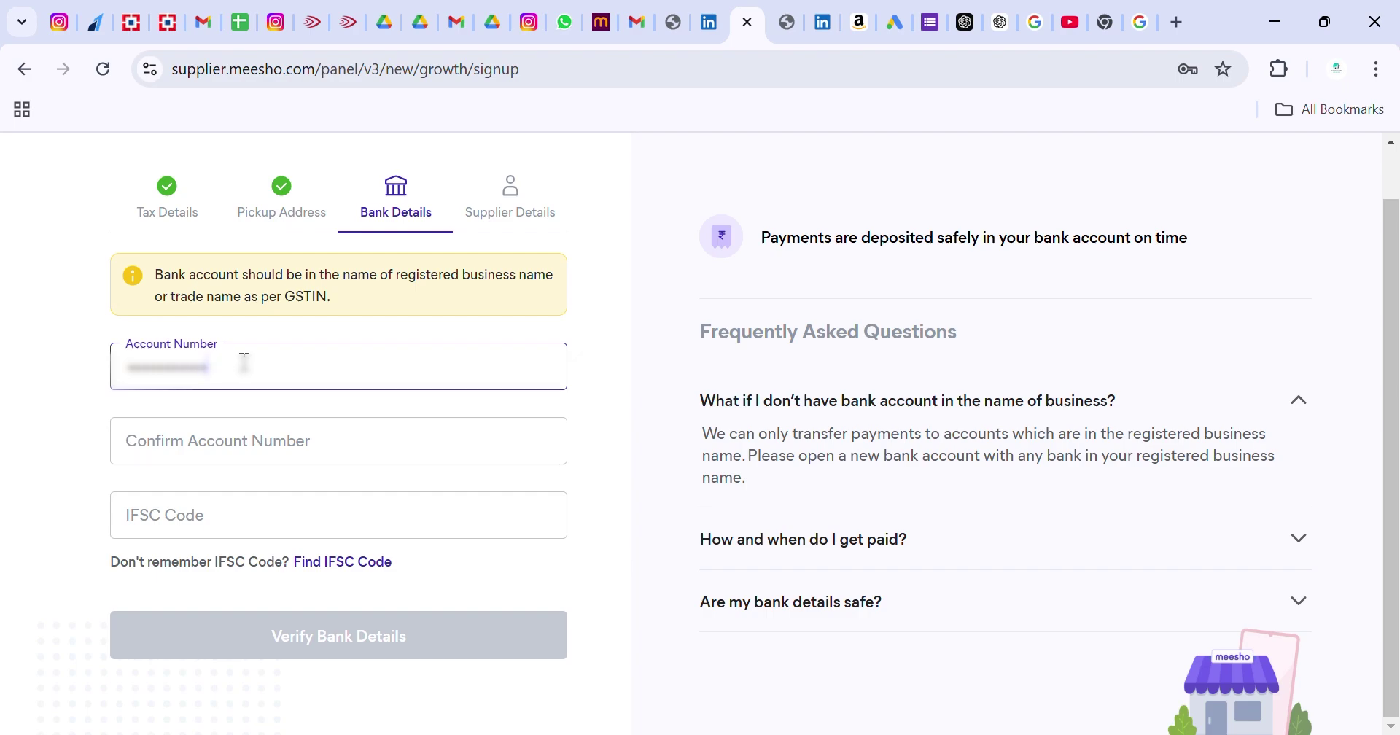
click(234, 461)
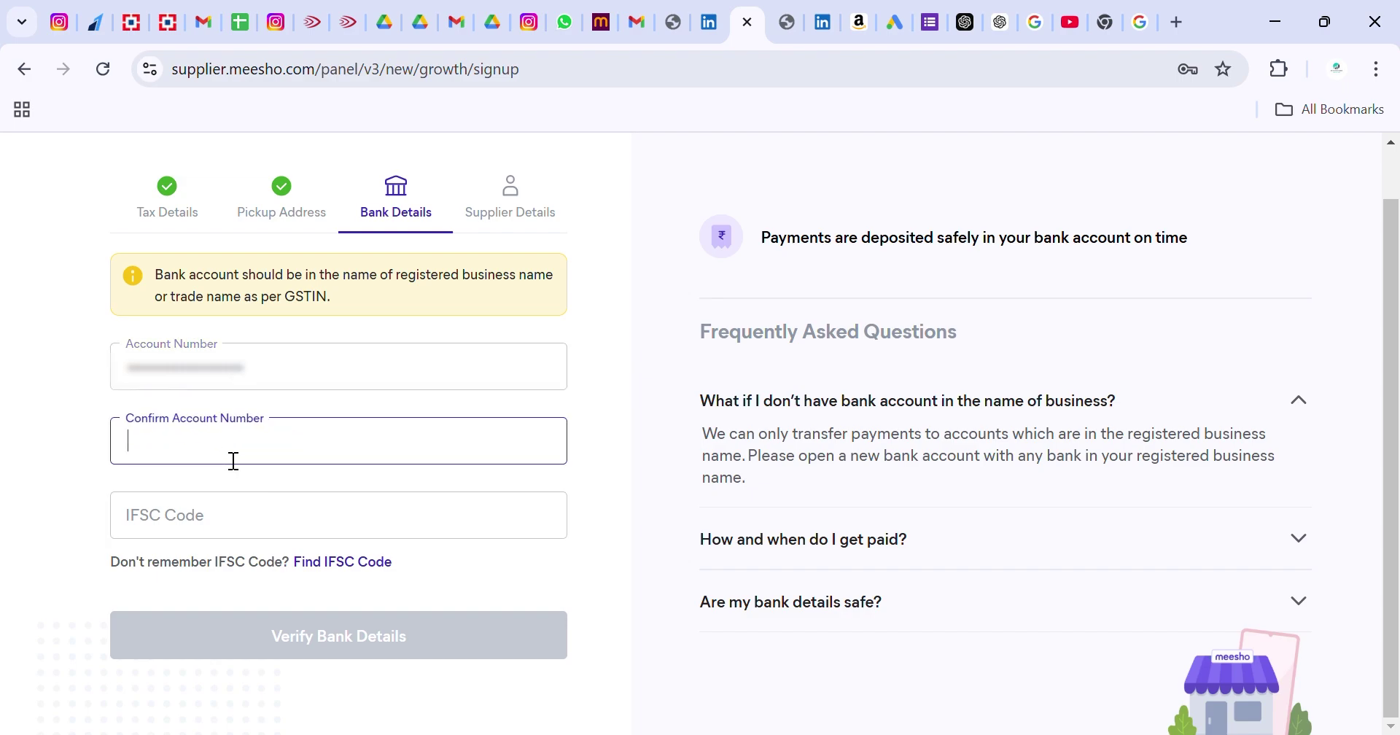
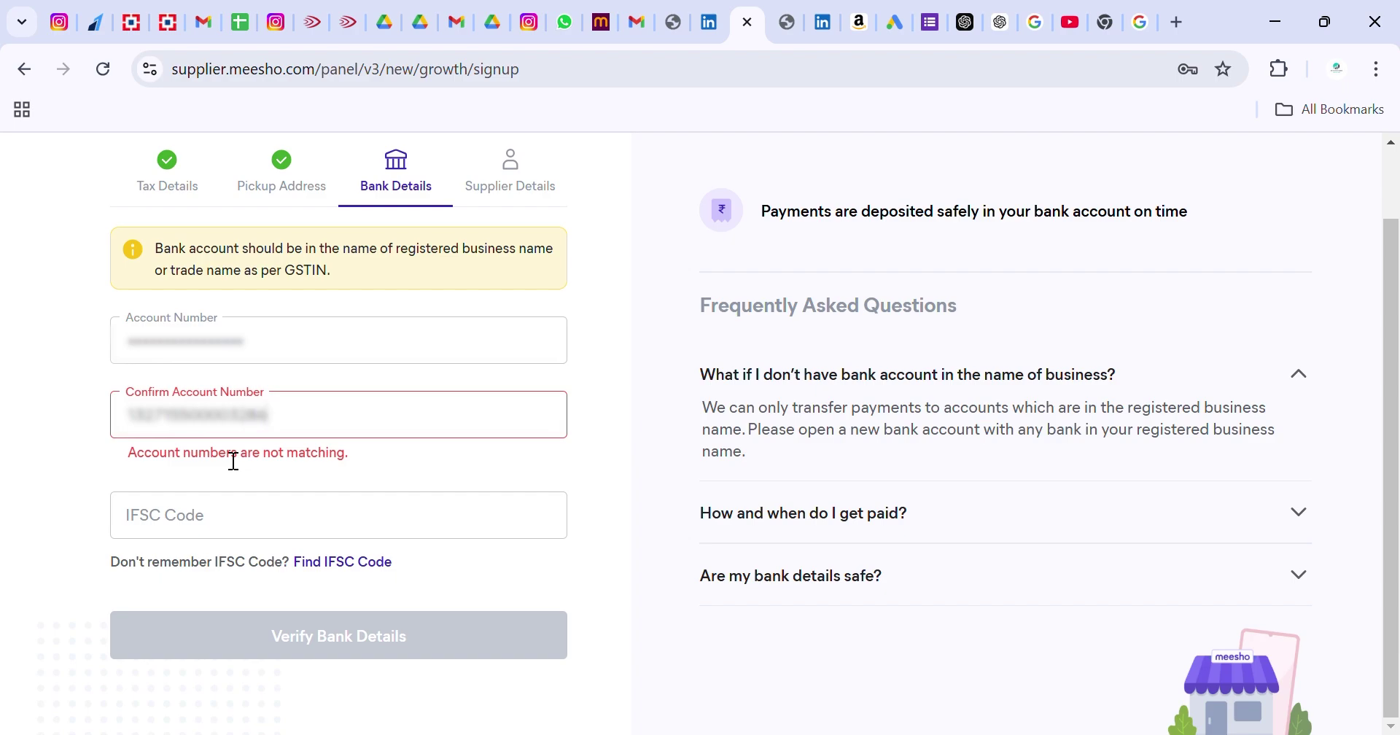
click(253, 517)
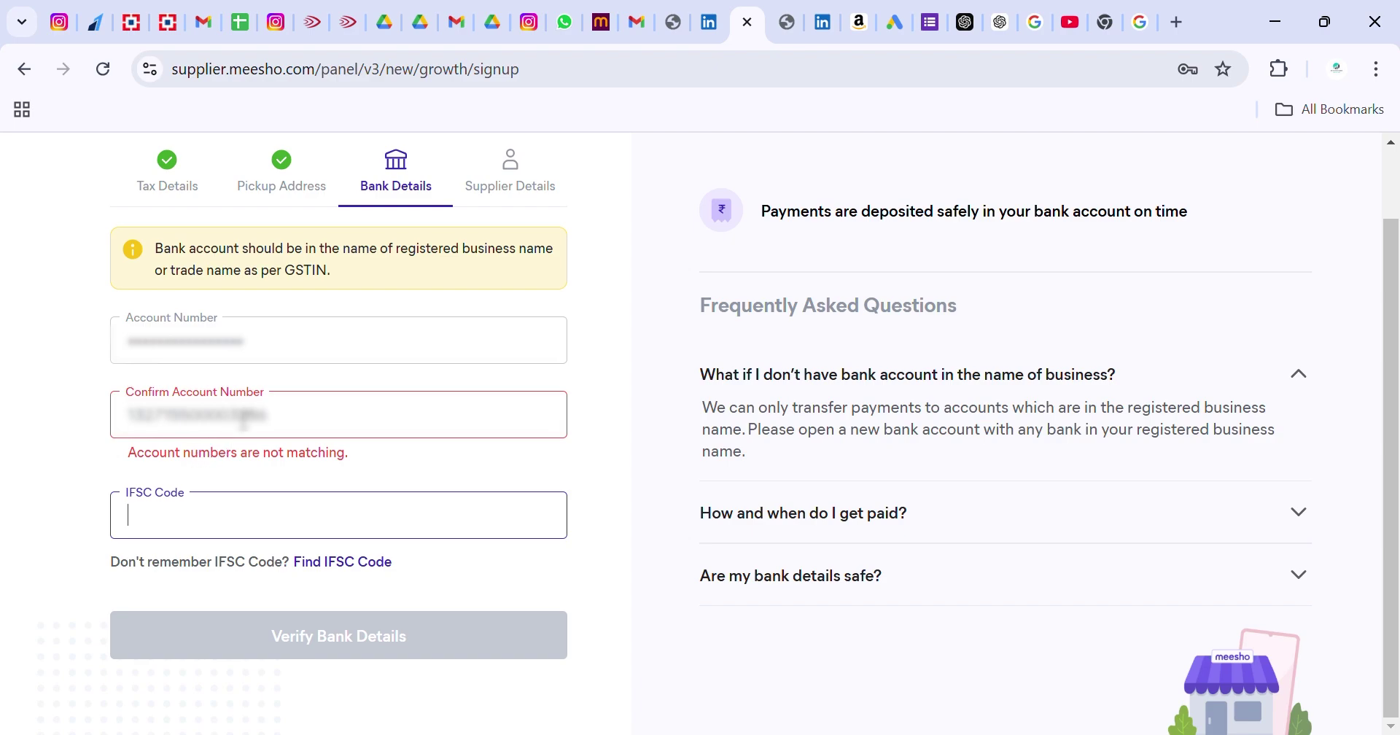
Step: Enter IFSC code KVBL0001227 and verify the bank details successfully
click(243, 419)
scroll(243, 419, up, 1)
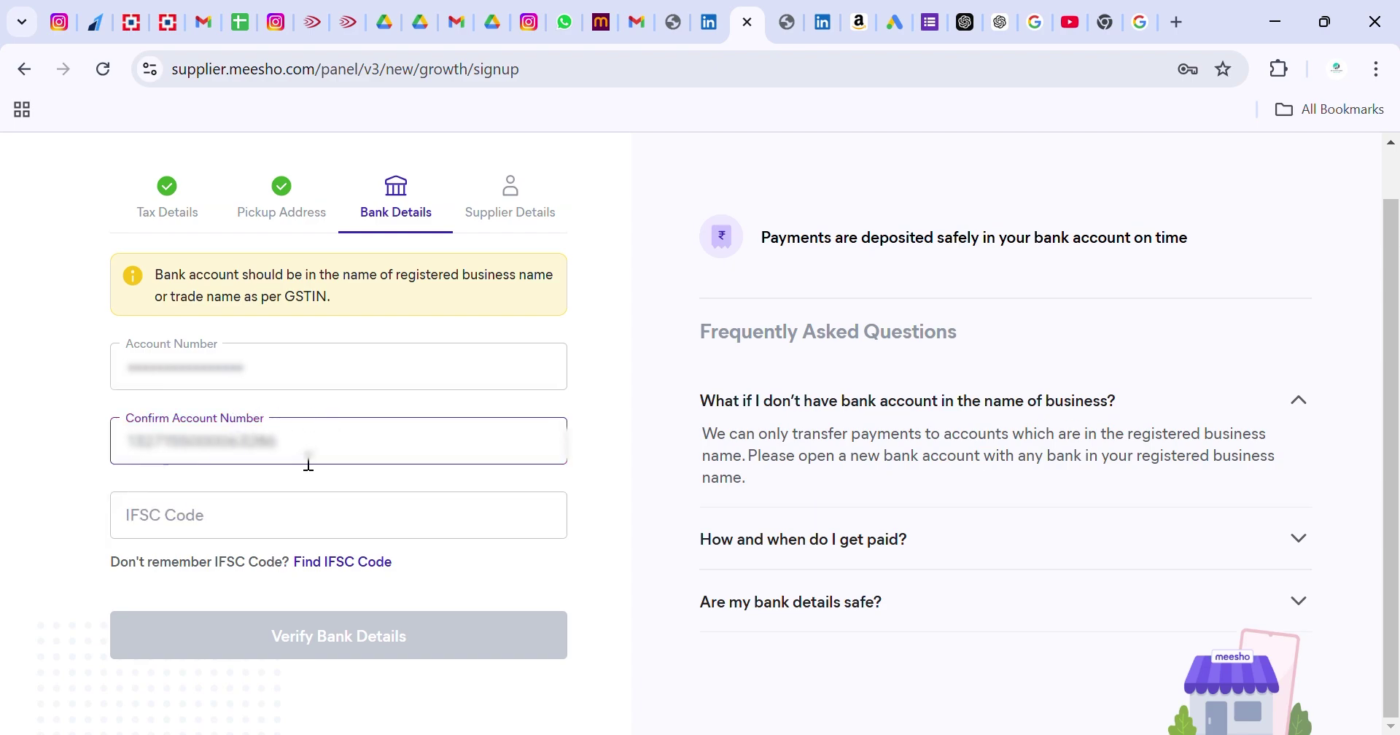
click(255, 533)
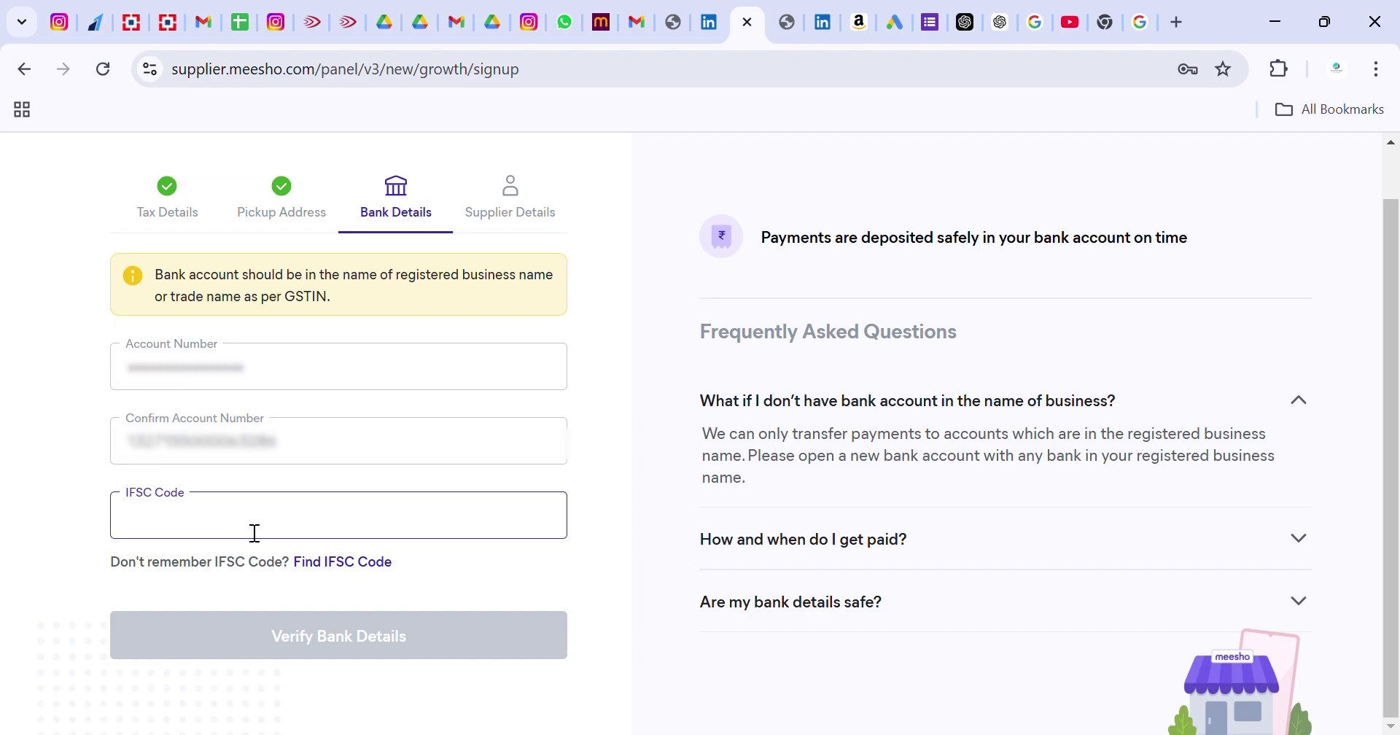
text(KV)
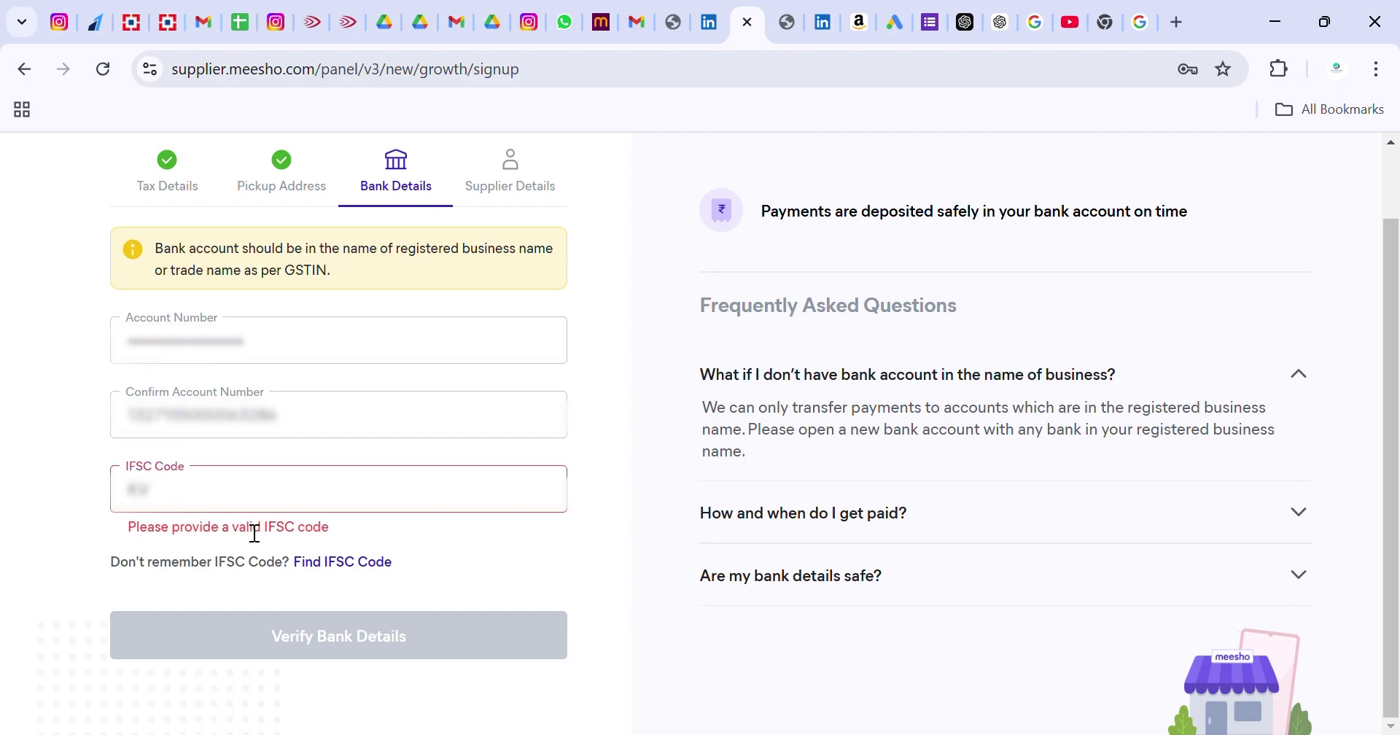
text(BL00012)
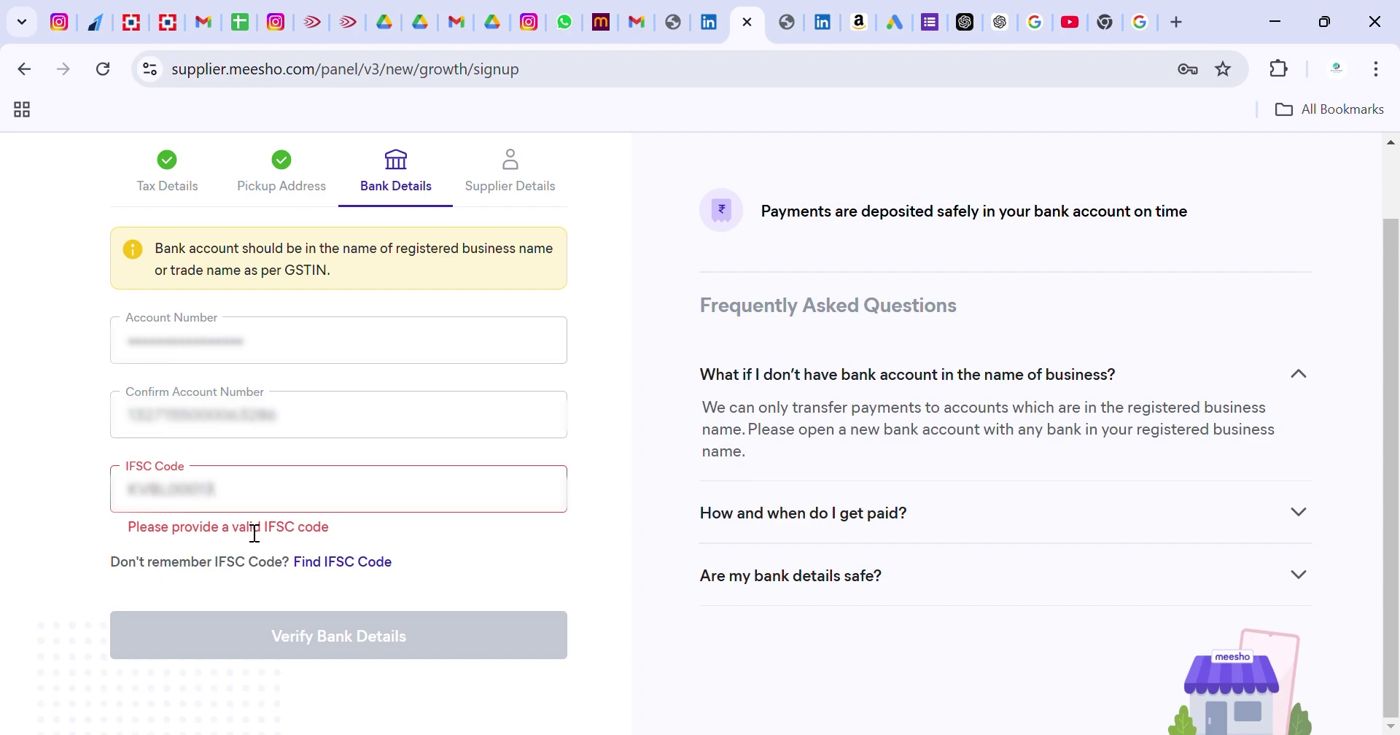
text(27)
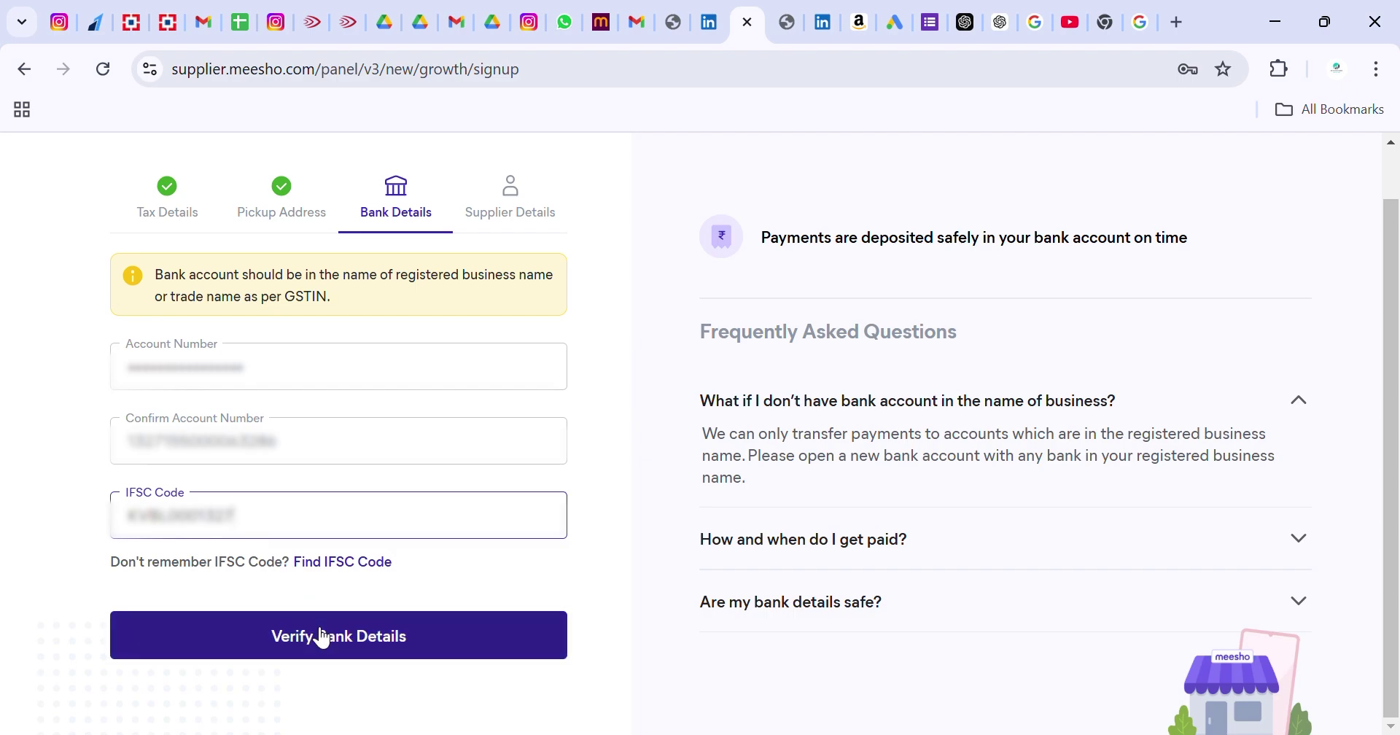
click(322, 637)
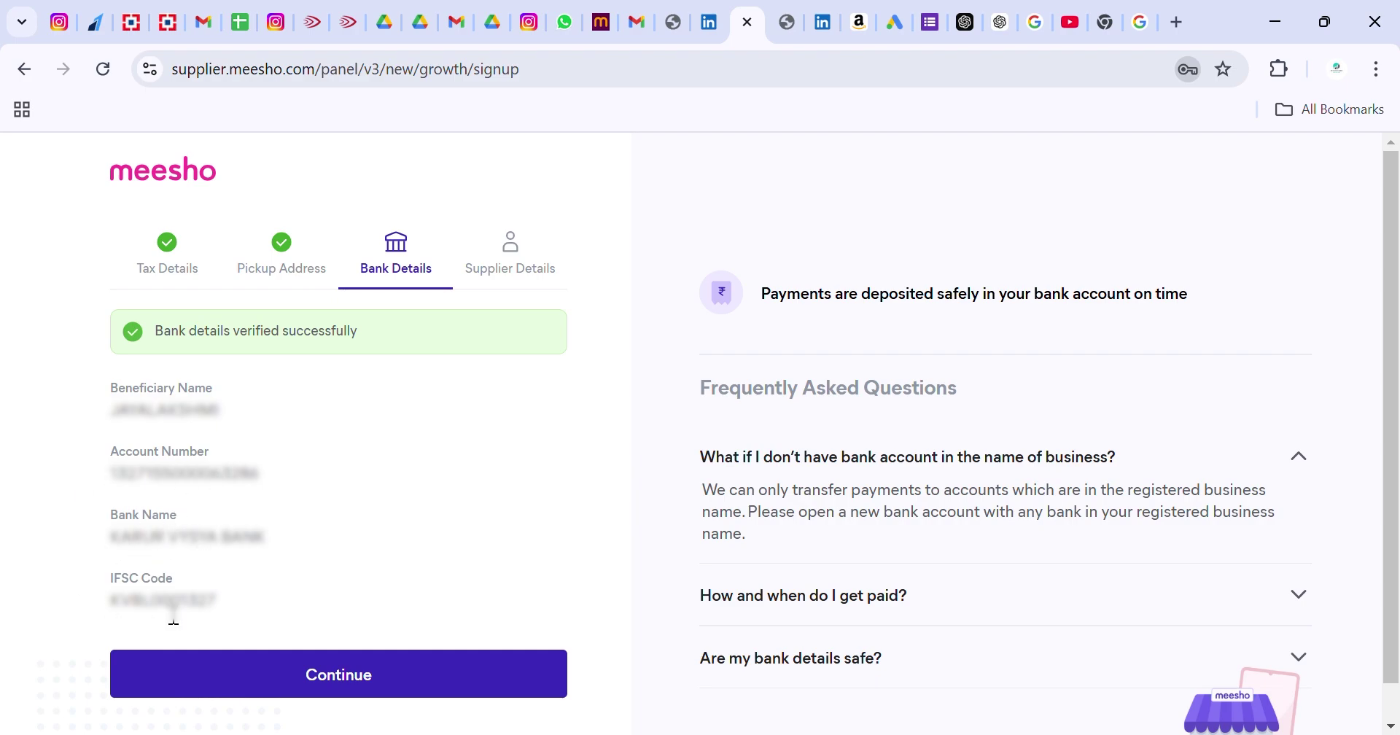
Step: Continue from the verified bank details to the Supplier Details step
click(264, 671)
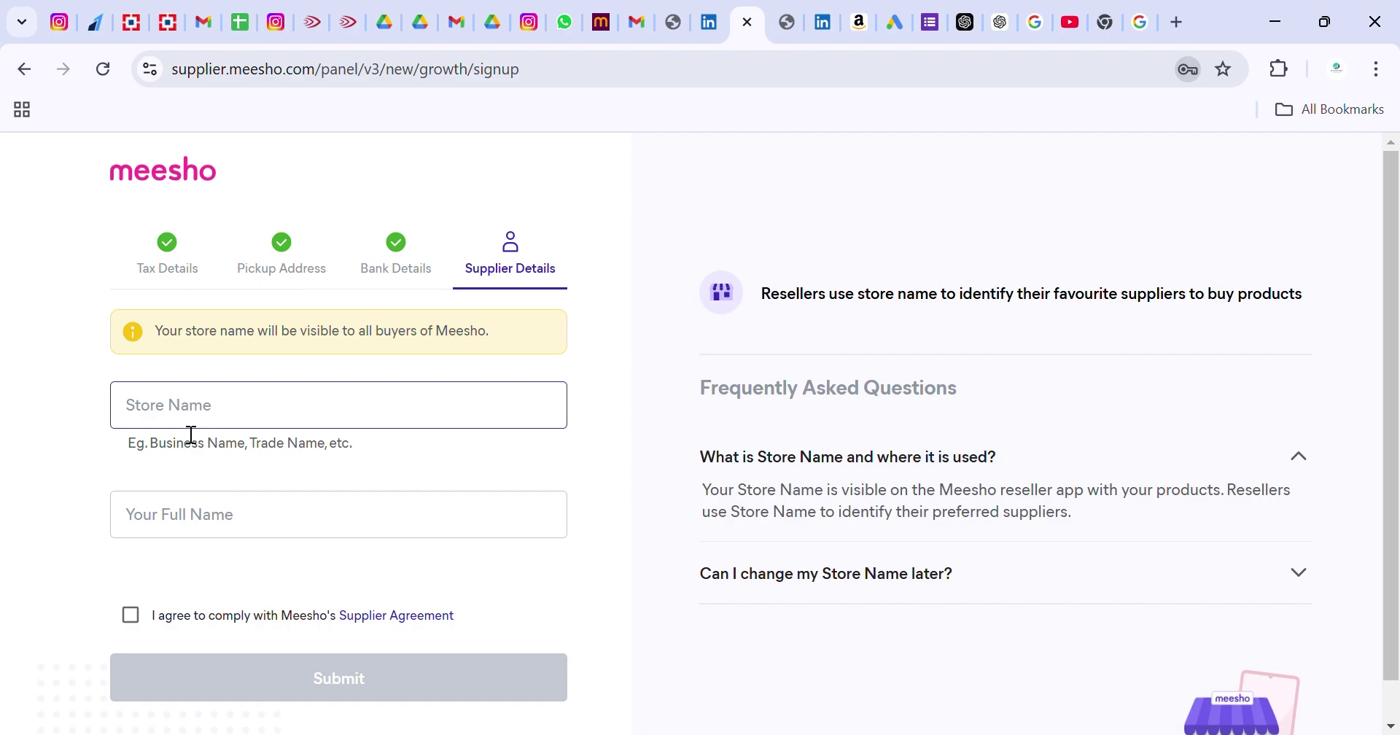
Step: Enter 'Nasty' as the store name
click(192, 433)
scroll(229, 396, down, 1)
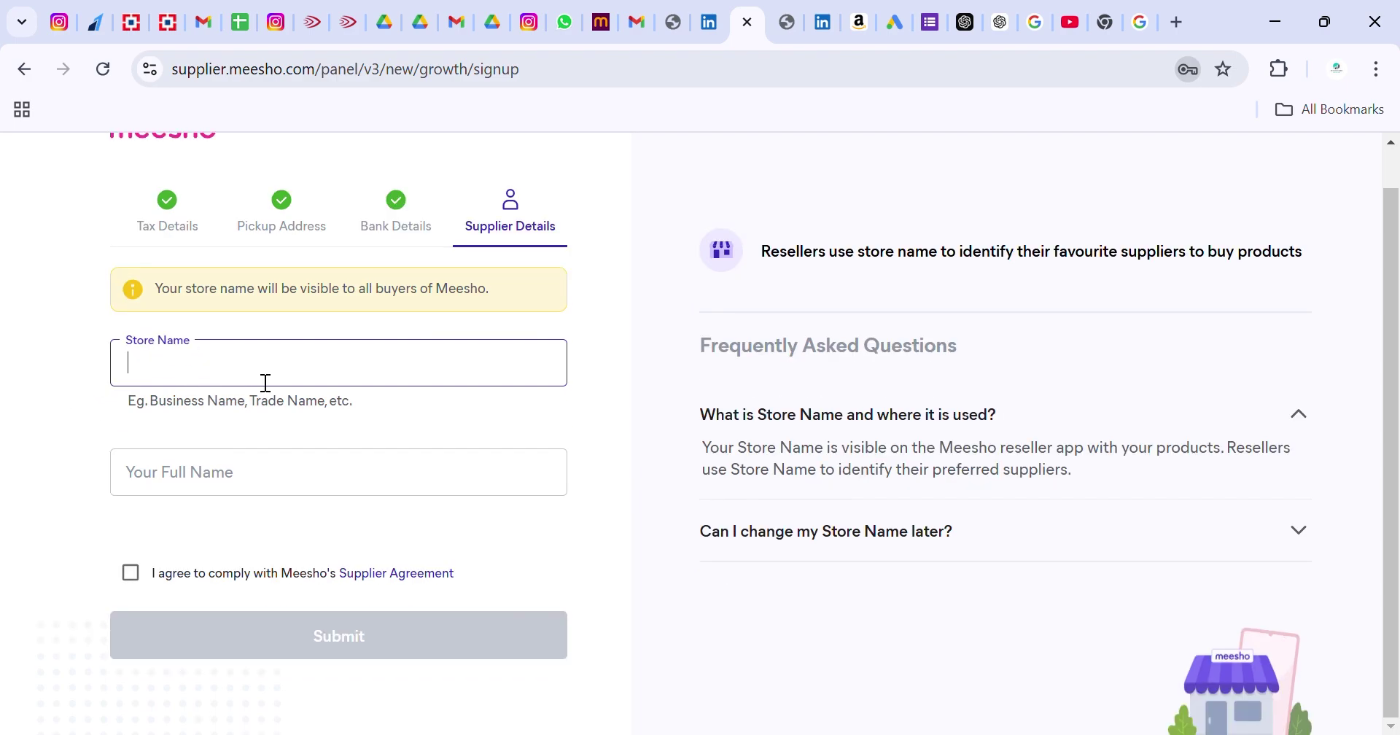
text(abcd)
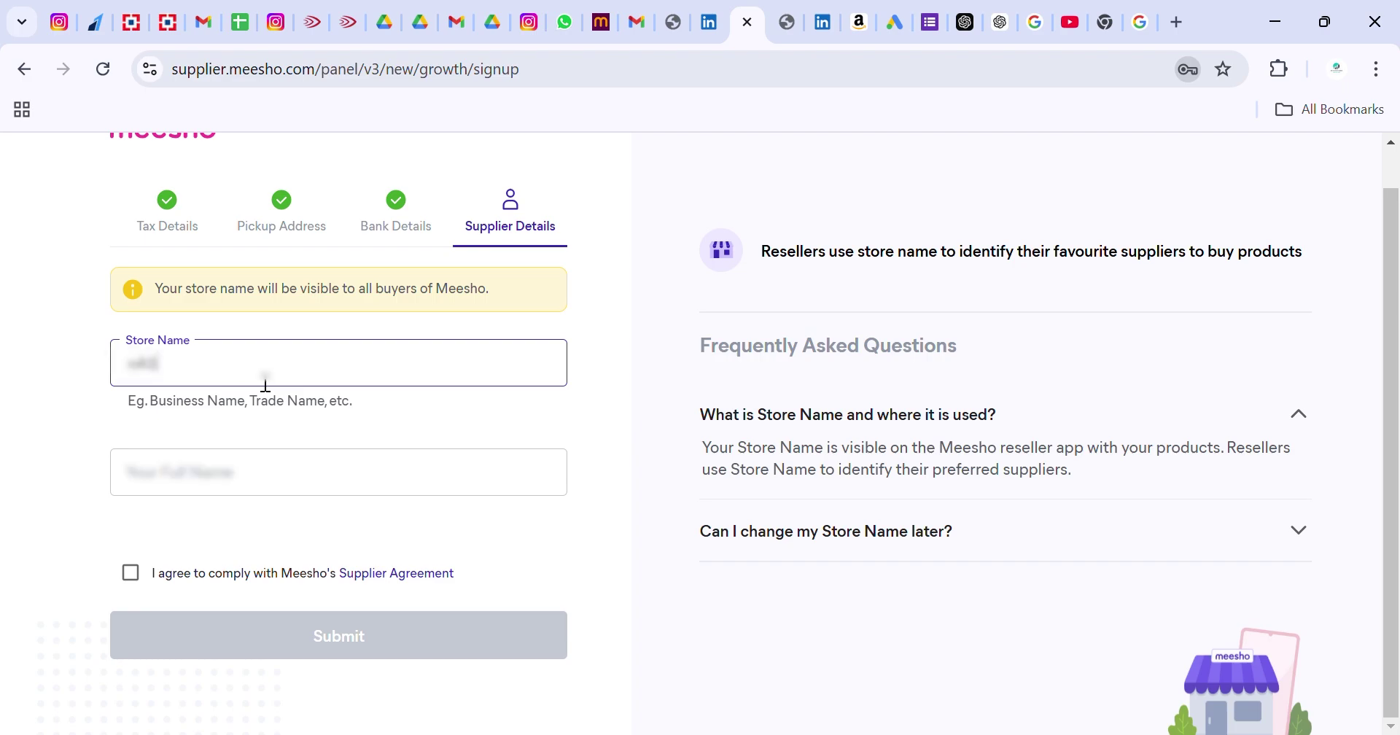
key(BackSpace)
key(BackSpace)
key(BackSpace)
key(BackSpace)
text(Nasty)
Step: Enter the supplier's full name and accept Meesho's Supplier Agreement
click(243, 478)
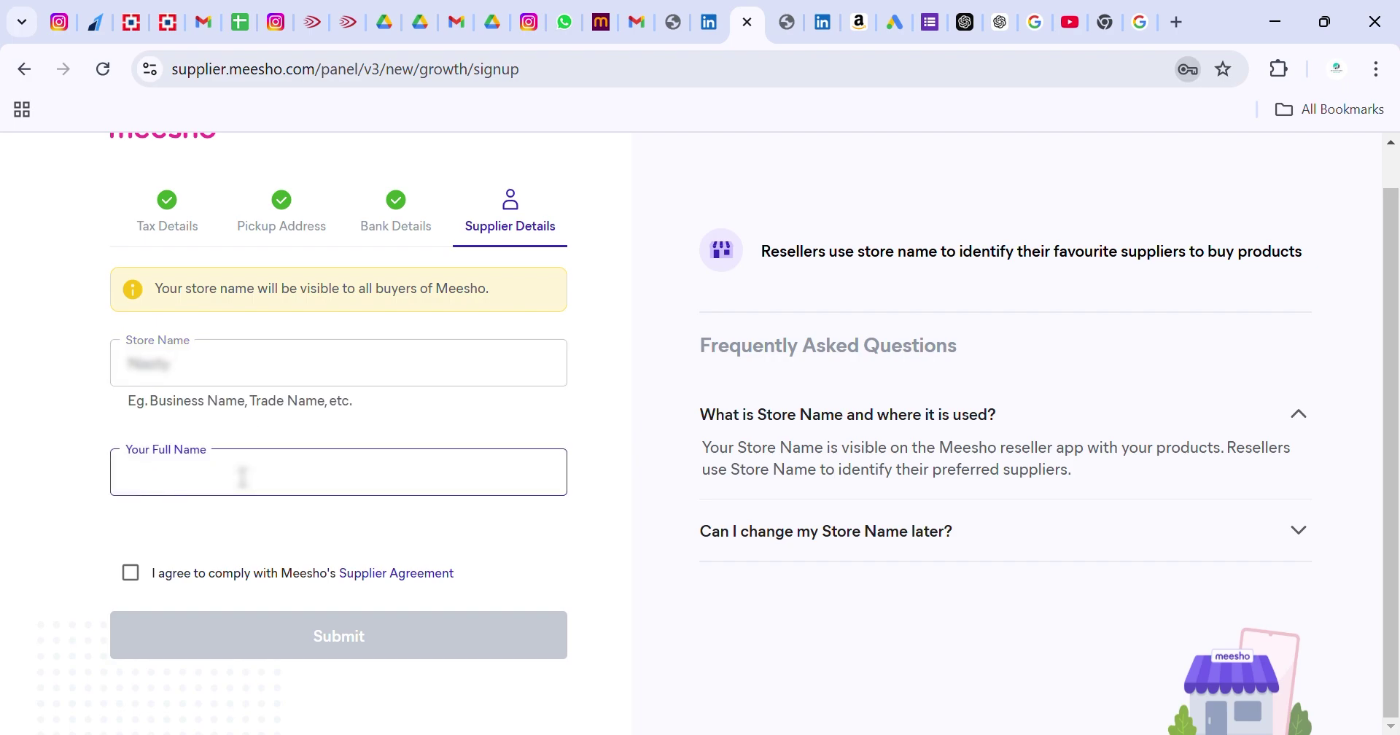
text(nisha)
key(BackSpace)
key(BackSpace)
key(BackSpace)
key(BackSpace)
key(BackSpace)
text(Rohan)
click(130, 573)
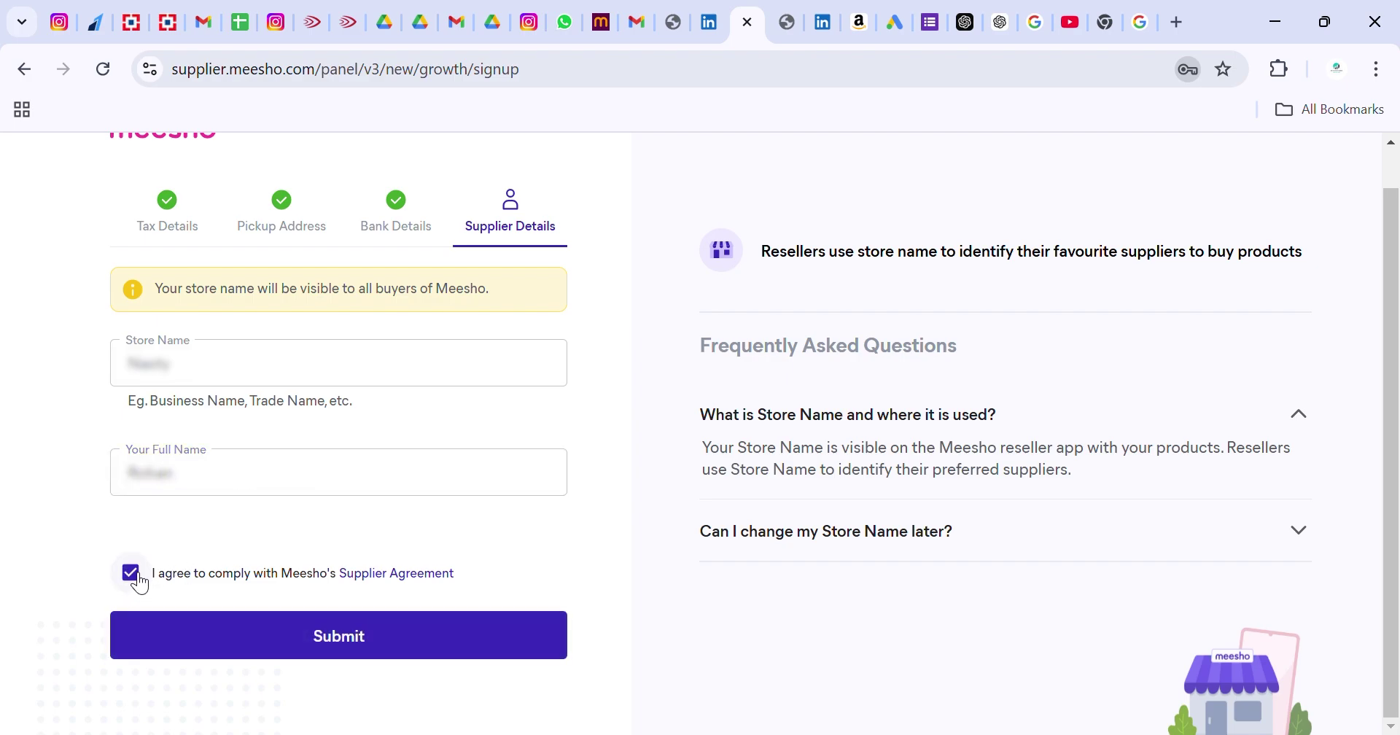
Step: Submit the supplier details and close the Congratulations popup on the dashboard
click(244, 638)
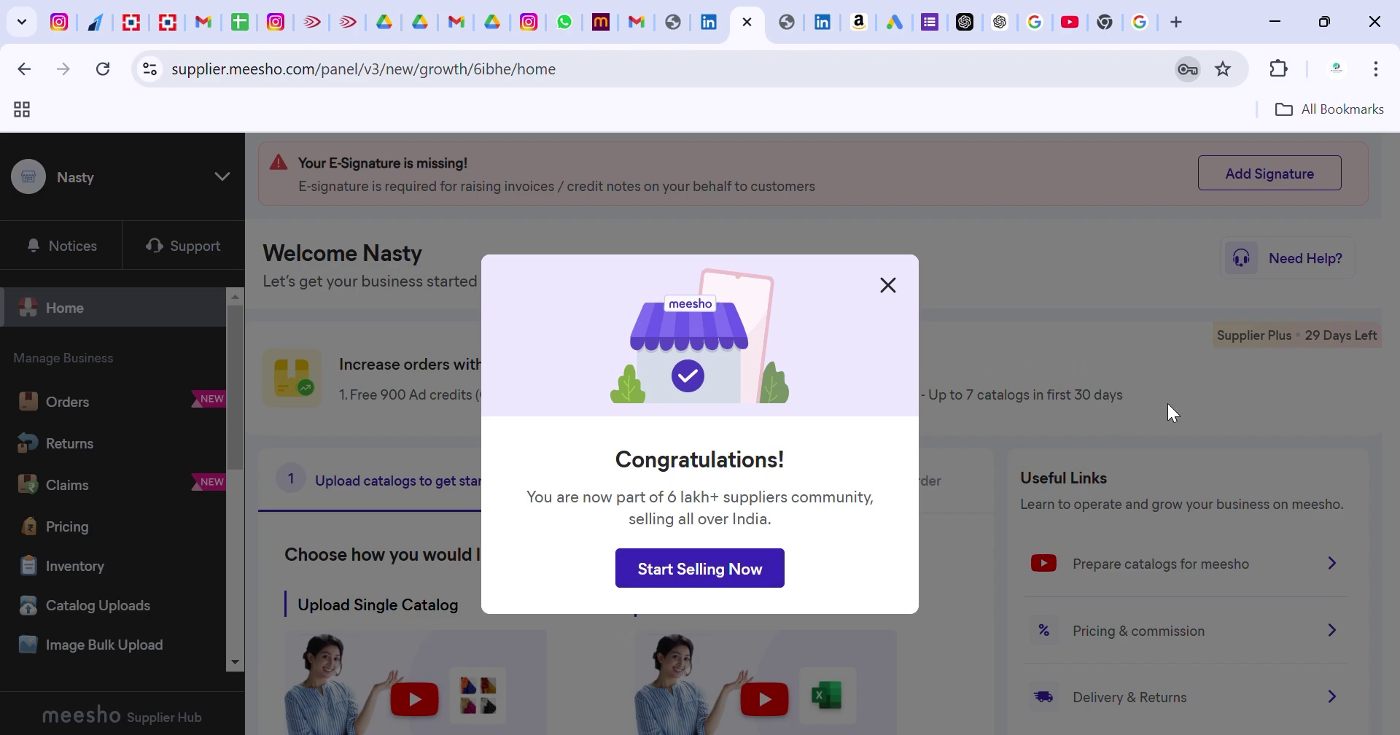
click(888, 284)
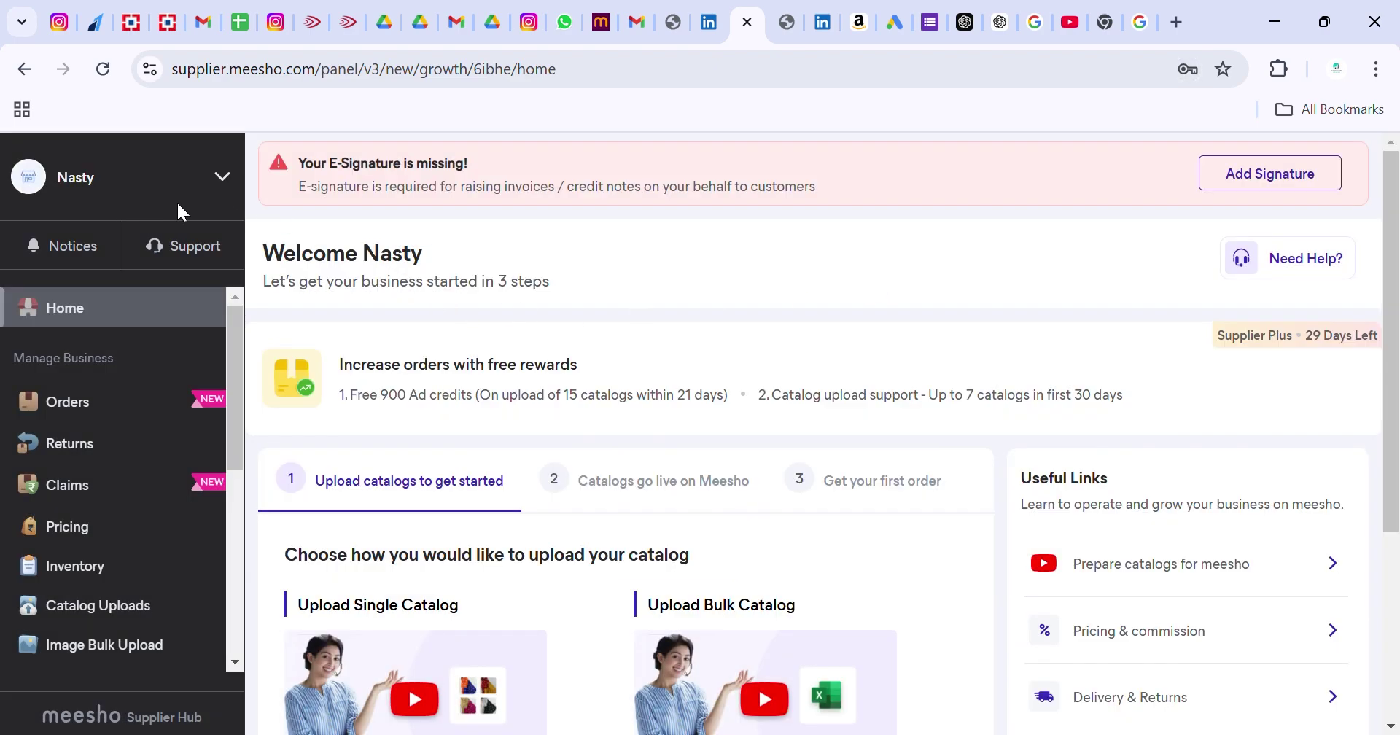